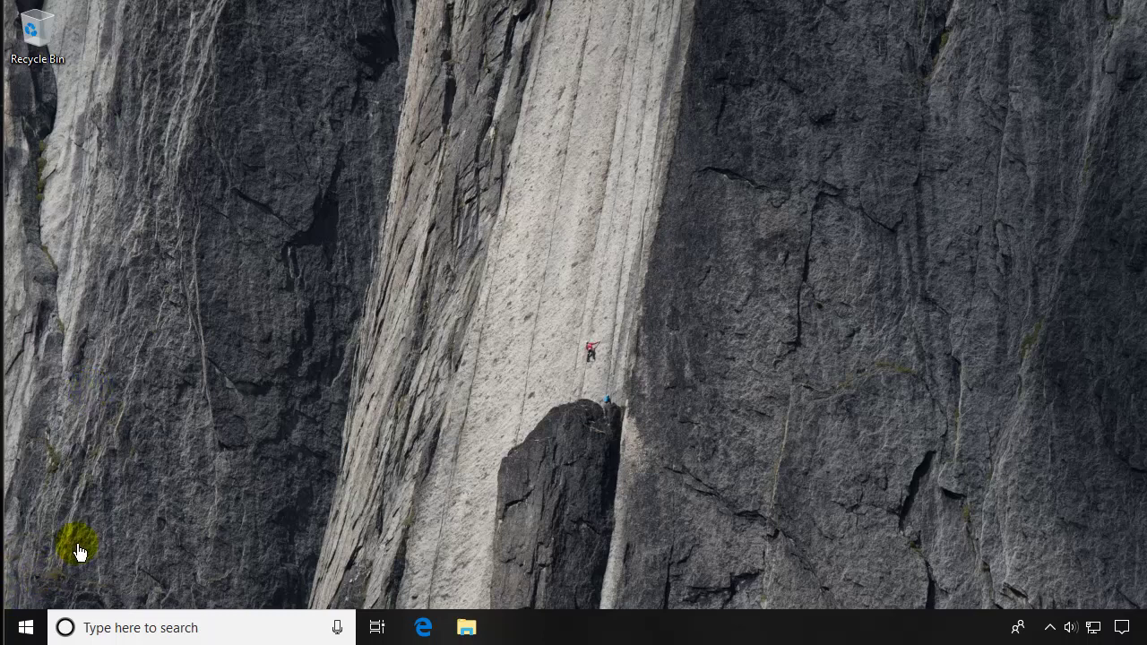
# Launch Paint from a Start menu search for 'paint'.
pyautogui.click(26, 628)
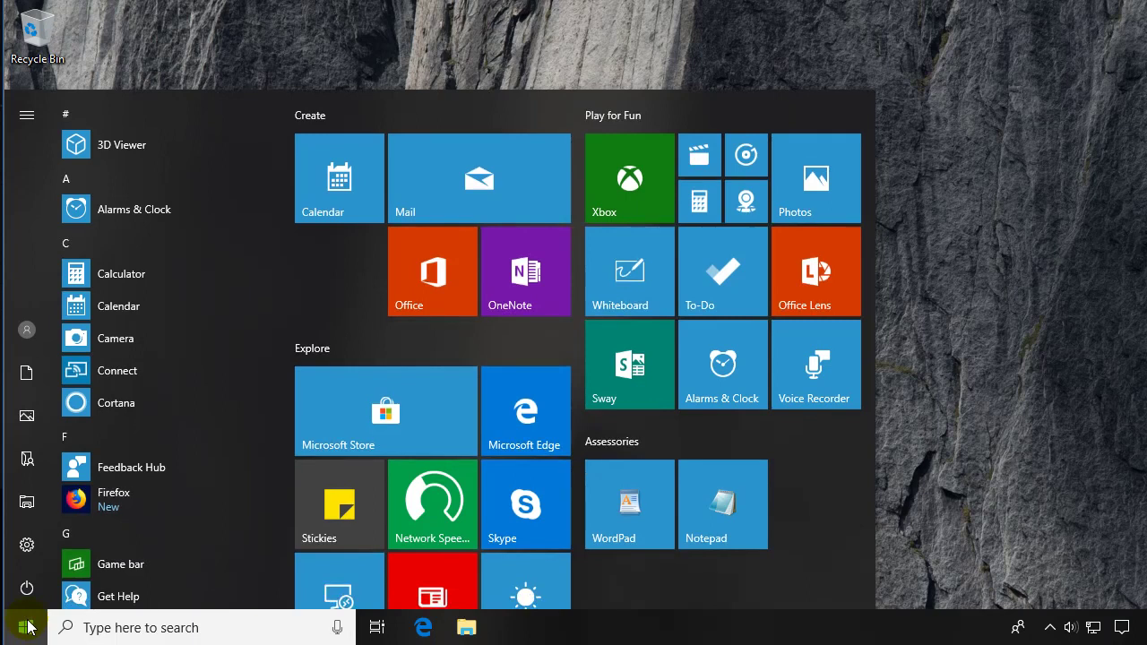
pyautogui.write('paint')
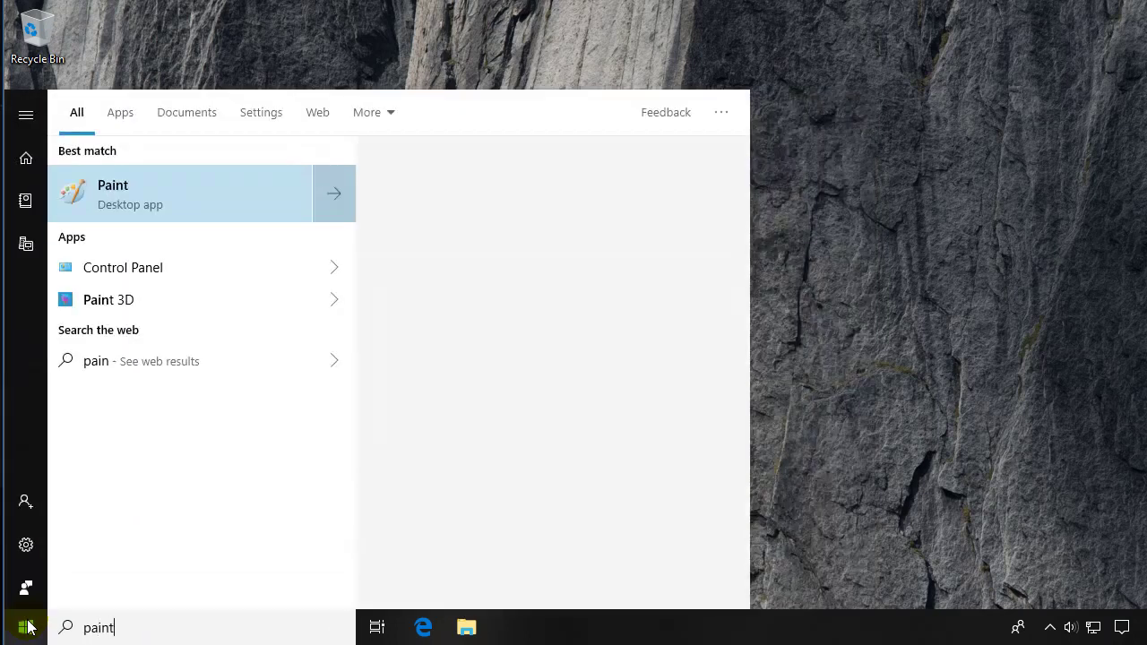
pyautogui.press('Return')
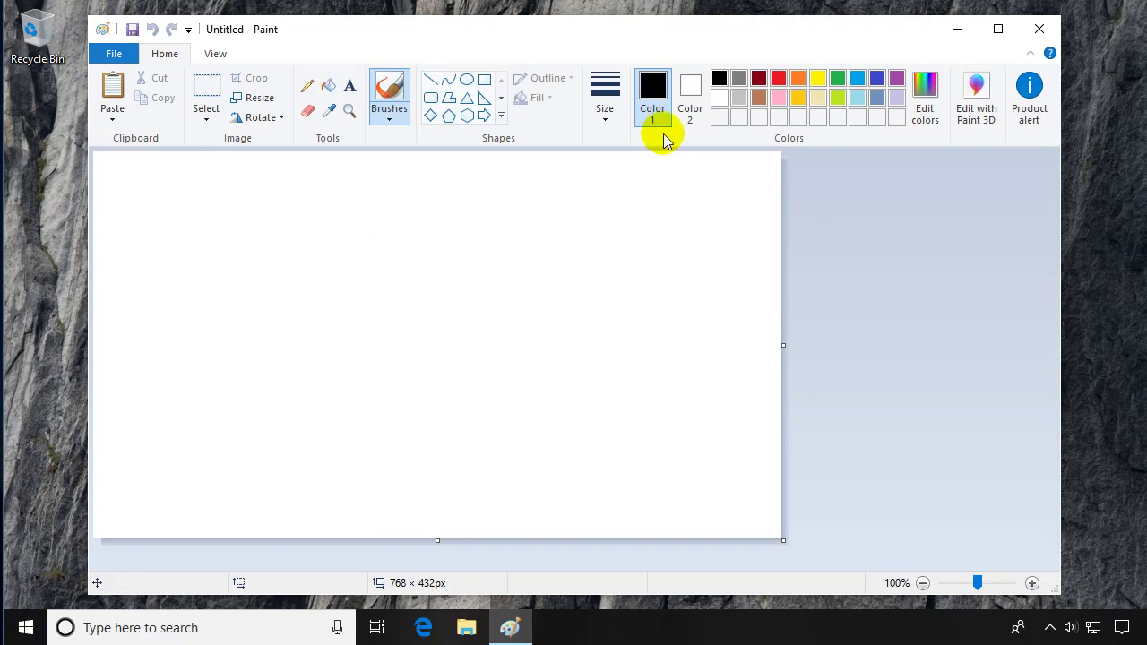
# Draw a large solid-filled yellow oval across most of the canvas.
pyautogui.click(817, 81)
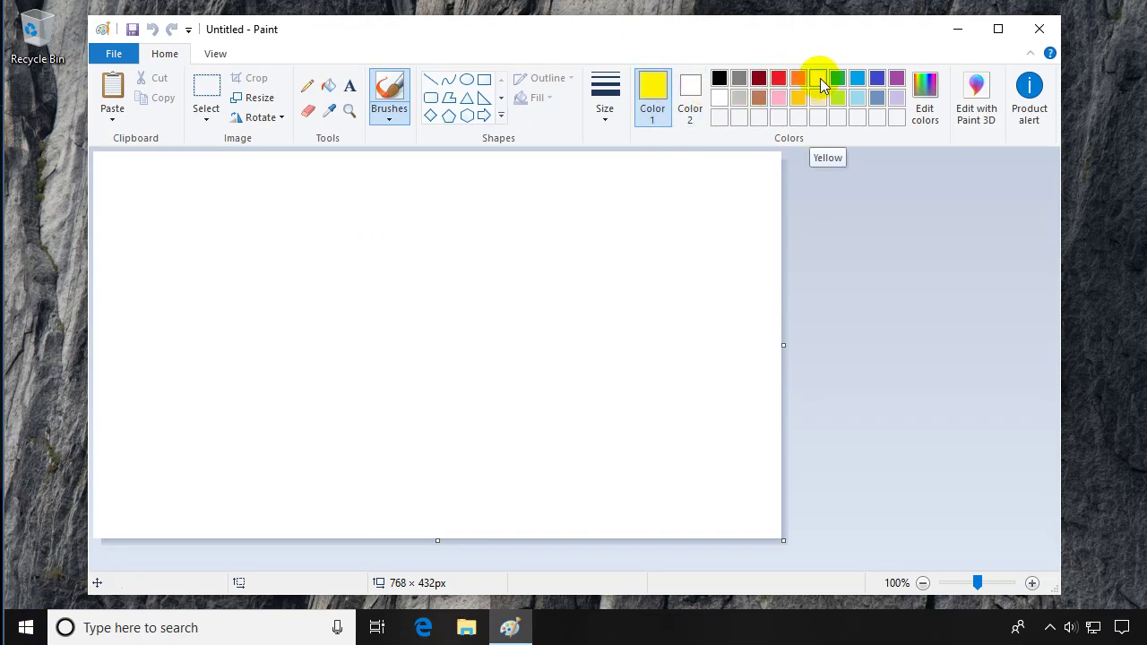
pyautogui.click(690, 90)
pyautogui.click(817, 81)
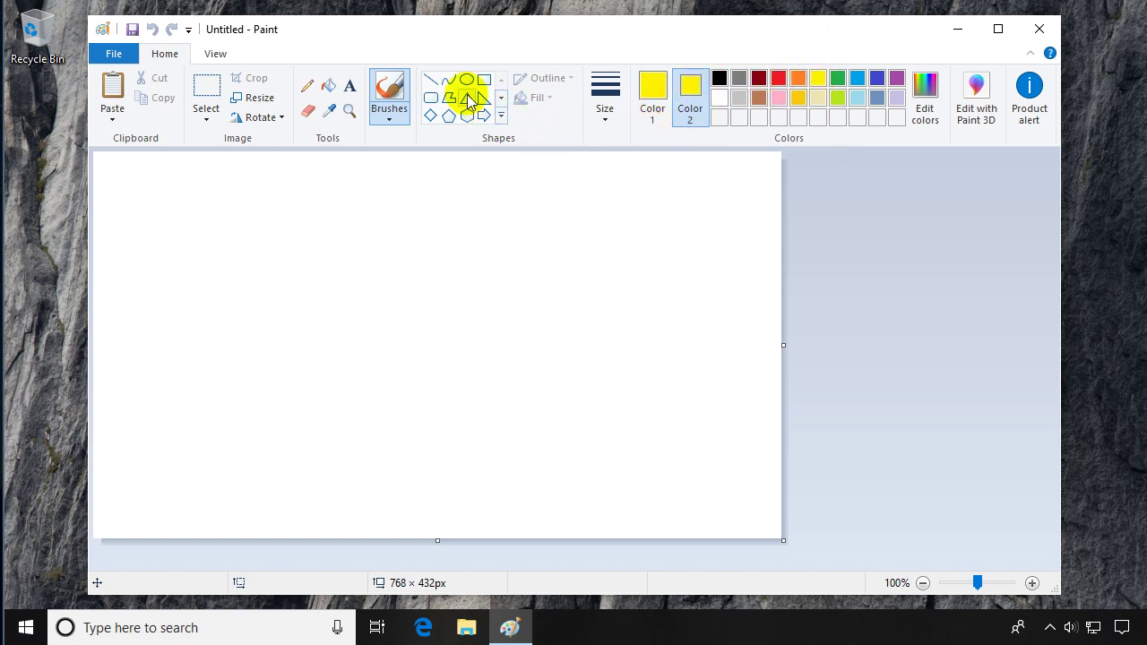
pyautogui.click(466, 80)
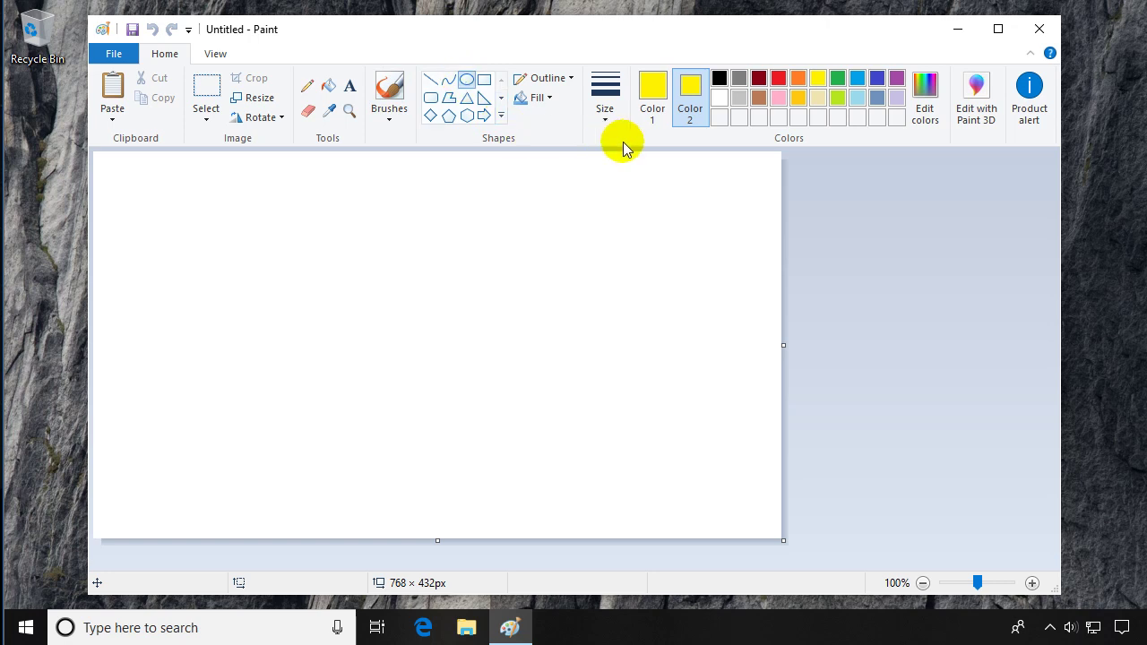
pyautogui.click(604, 119)
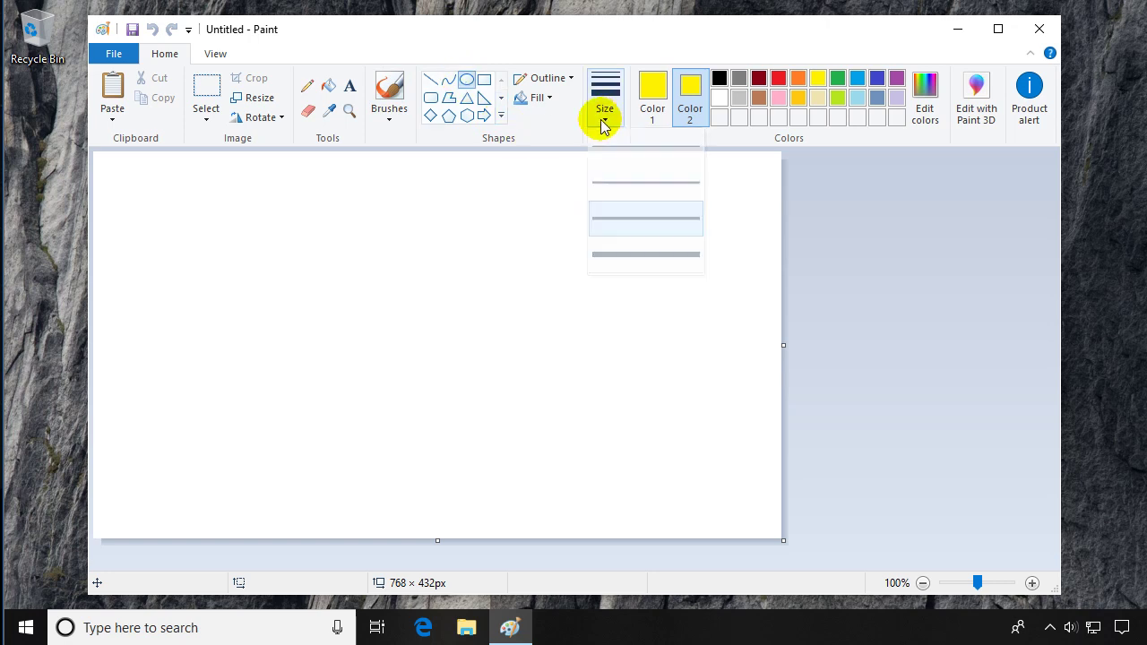
pyautogui.click(537, 98)
pyautogui.click(554, 144)
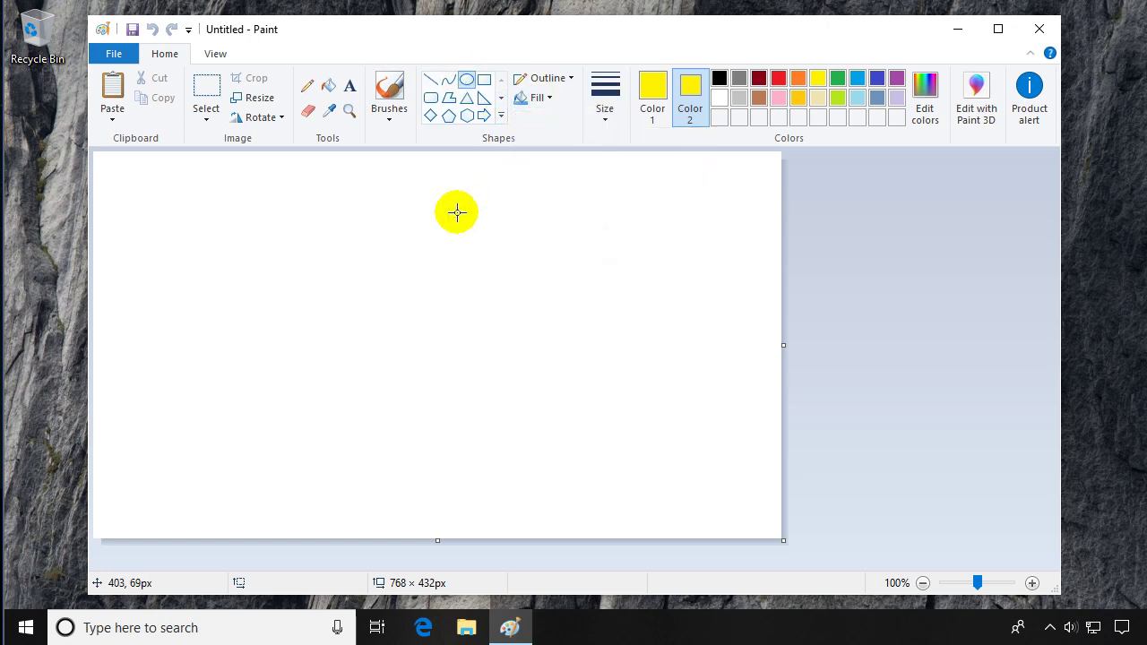
pyautogui.moveTo(257, 174)
pyautogui.mouseDown()
pyautogui.moveTo(600, 443)
pyautogui.moveTo(625, 518)
pyautogui.mouseUp()
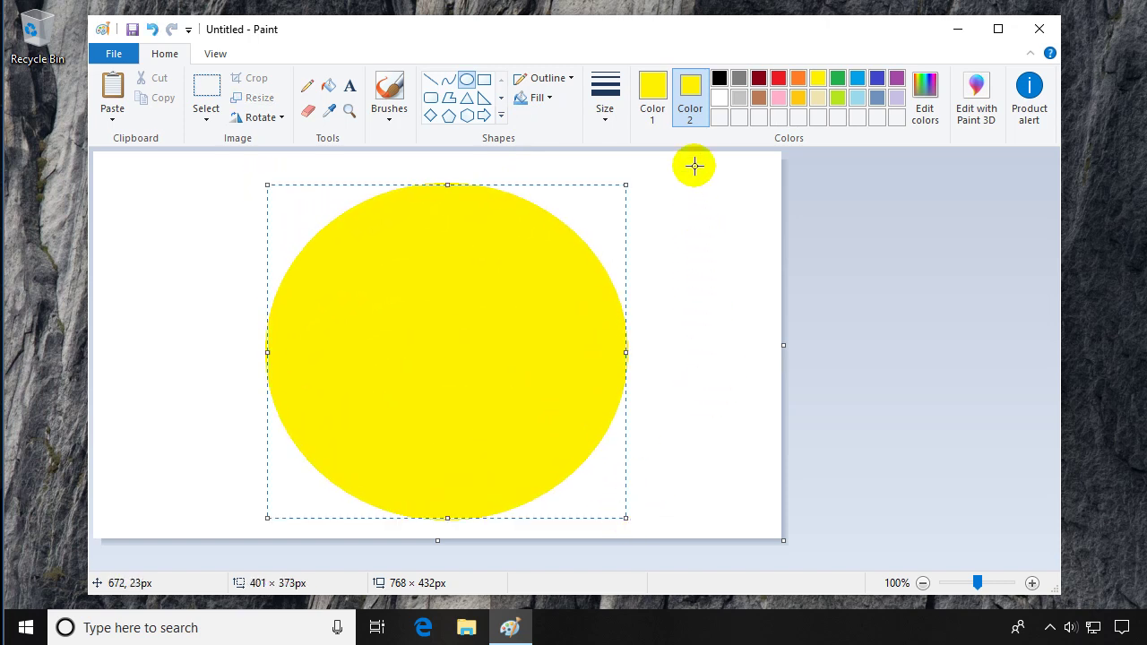
pyautogui.click(569, 168)
# Set both the primary and secondary colours to black.
pyautogui.click(719, 79)
pyautogui.click(651, 89)
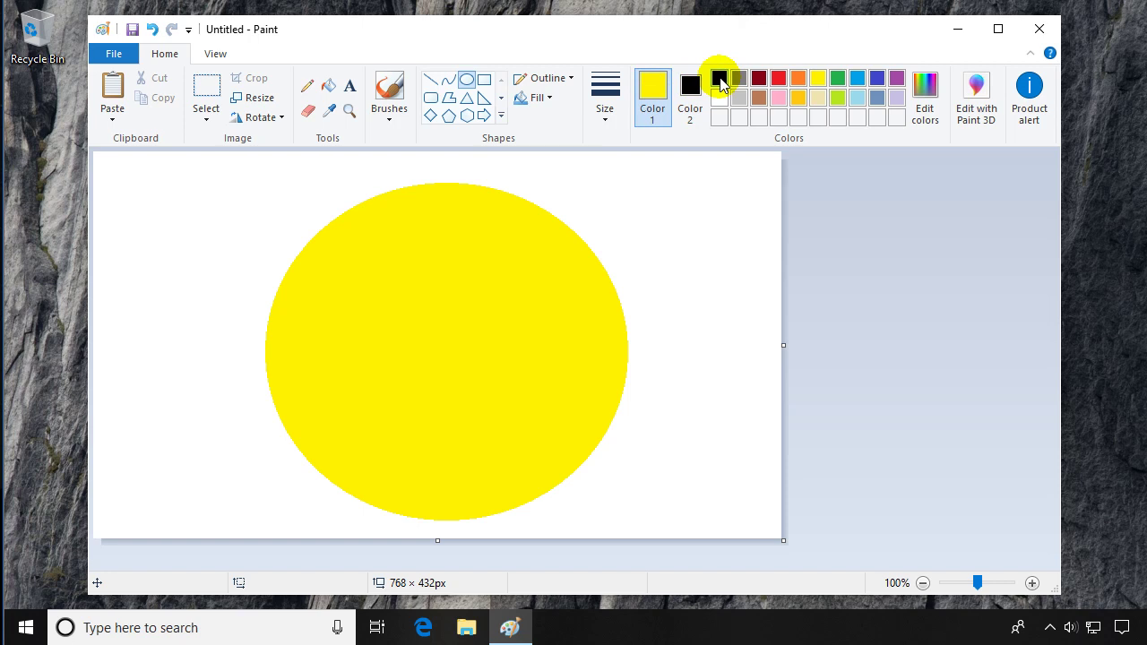
pyautogui.click(720, 80)
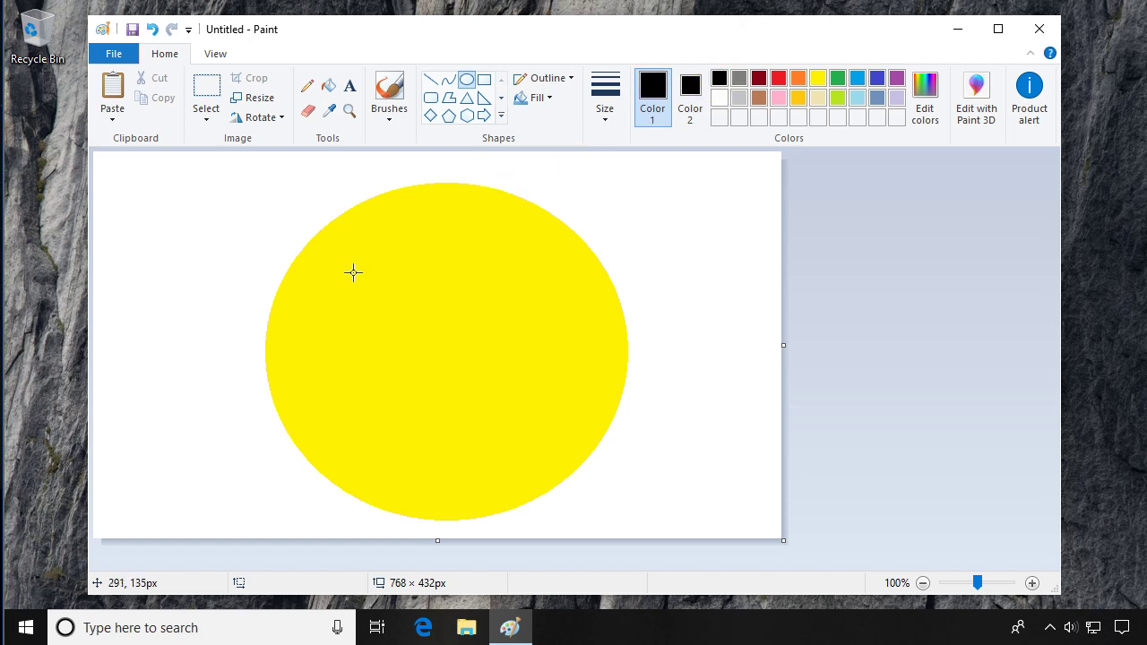
# Draw two small black oval eyes and a curved smiling mouth beneath them.
pyautogui.moveTo(360, 281); pyautogui.dragTo(397, 316)
pyautogui.moveTo(494, 271); pyautogui.dragTo(541, 319)
pyautogui.click(447, 79)
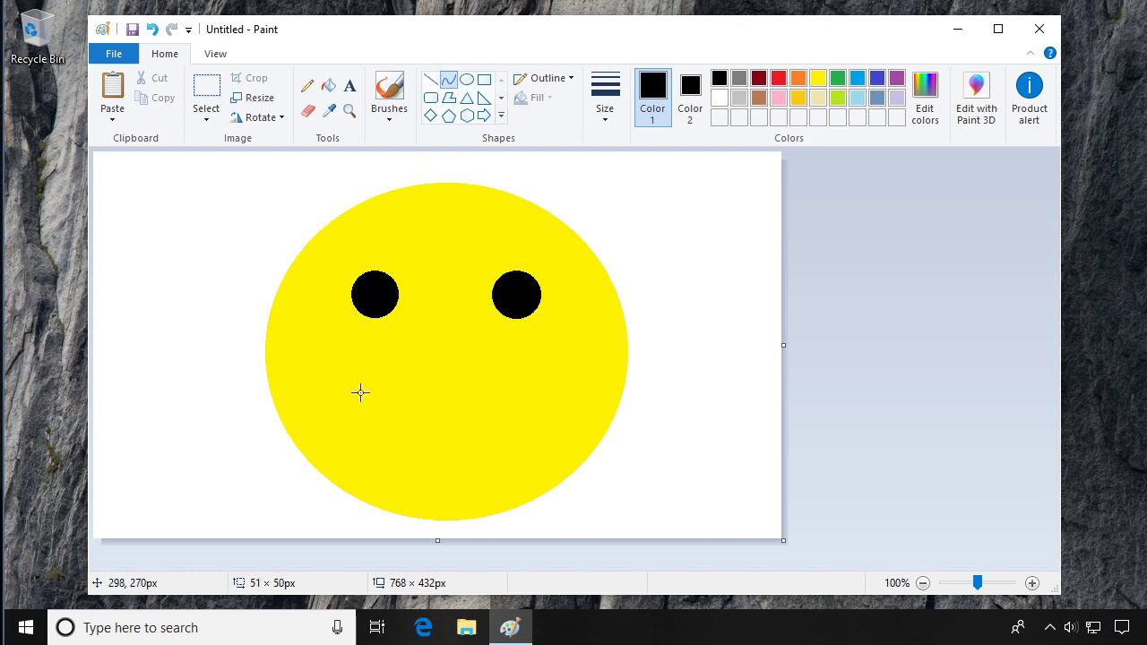
pyautogui.moveTo(360, 383); pyautogui.dragTo(508, 383)
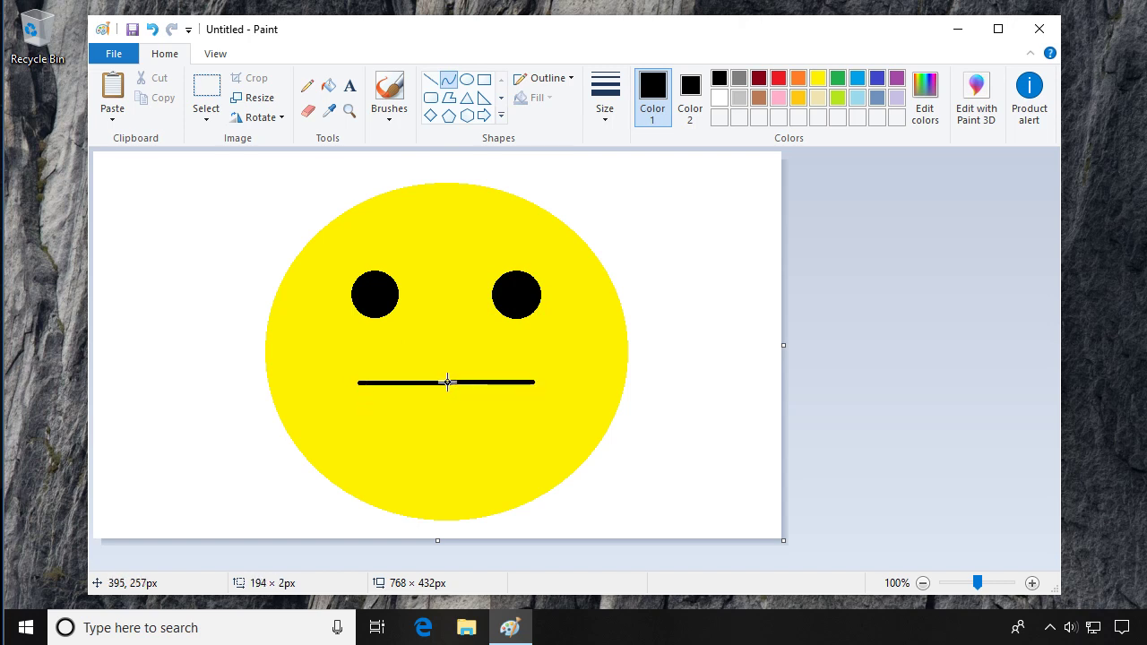
pyautogui.moveTo(447, 382); pyautogui.dragTo(454, 465)
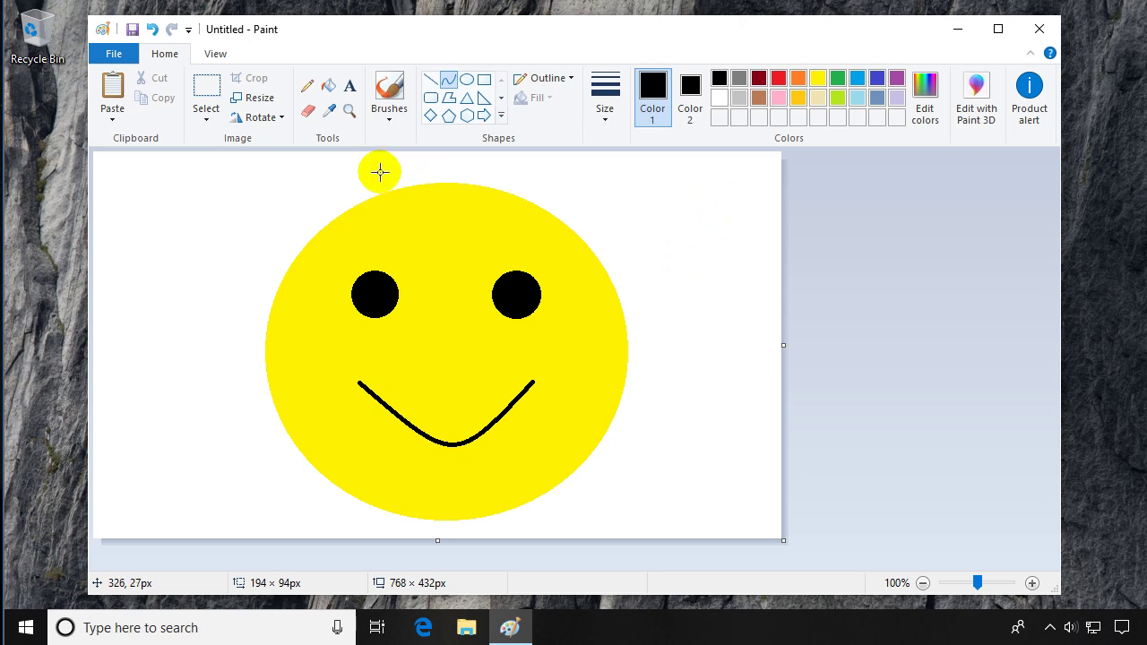
# Save the picture as happyFace.png in Pictures and close Paint.
pyautogui.click(114, 54)
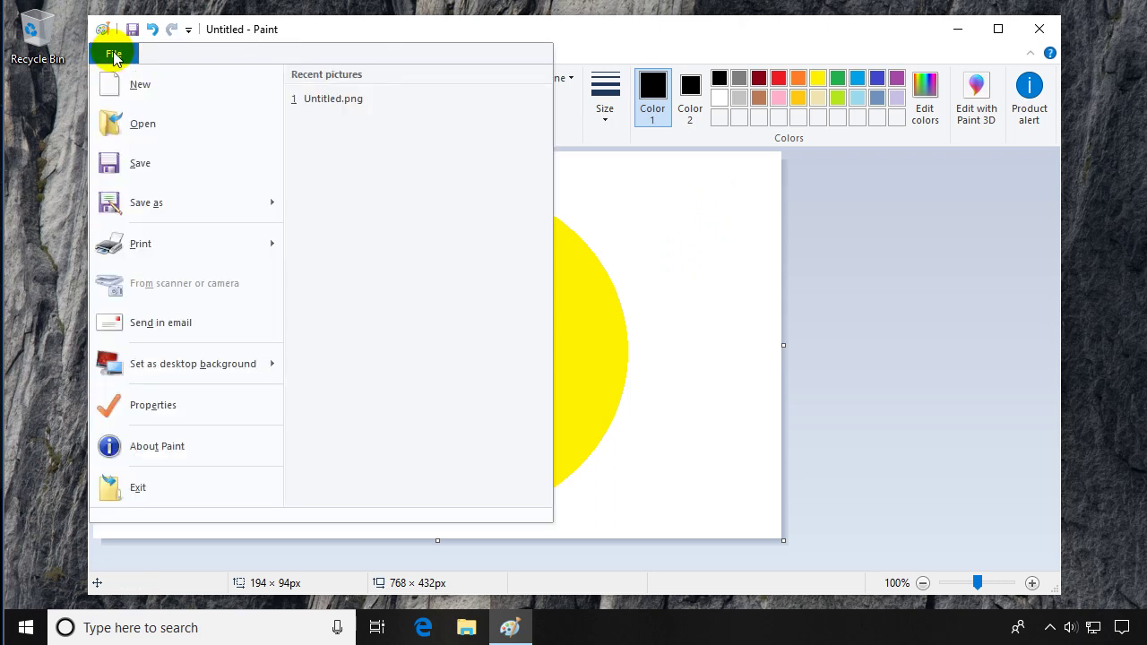
pyautogui.click(141, 166)
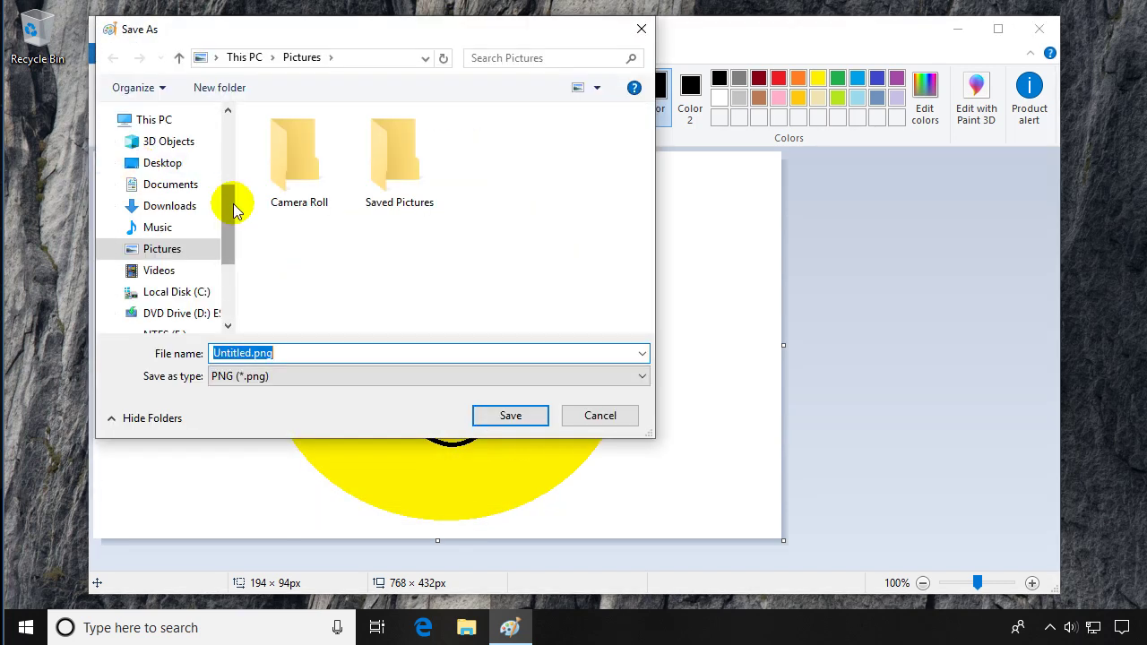
pyautogui.write('happyFace')
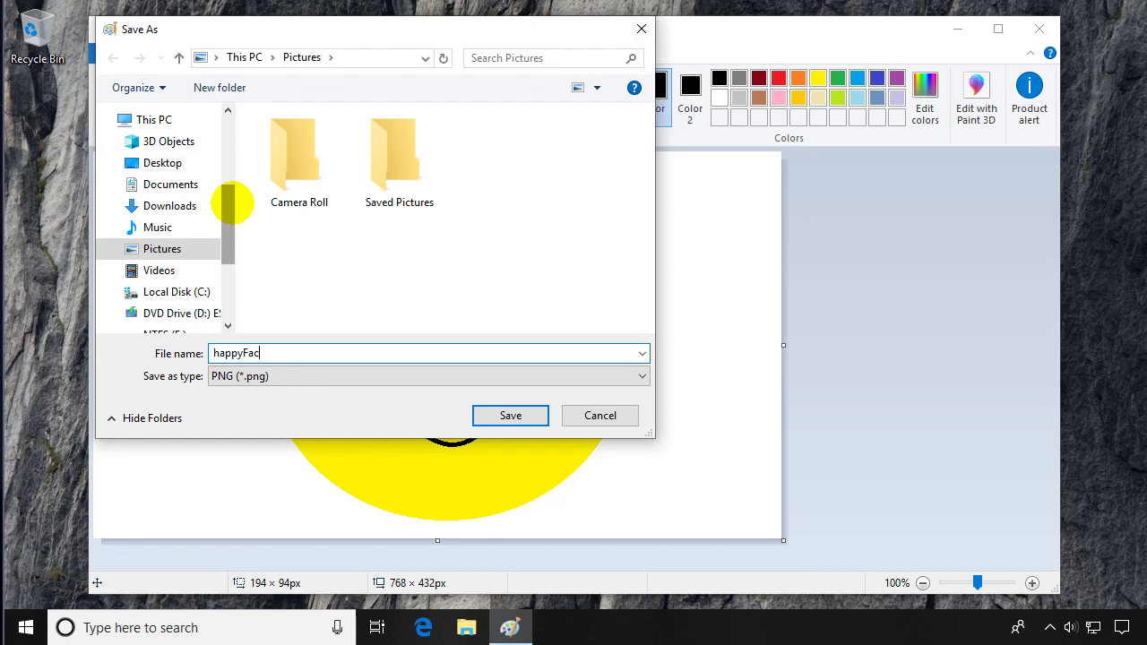
pyautogui.click(517, 418)
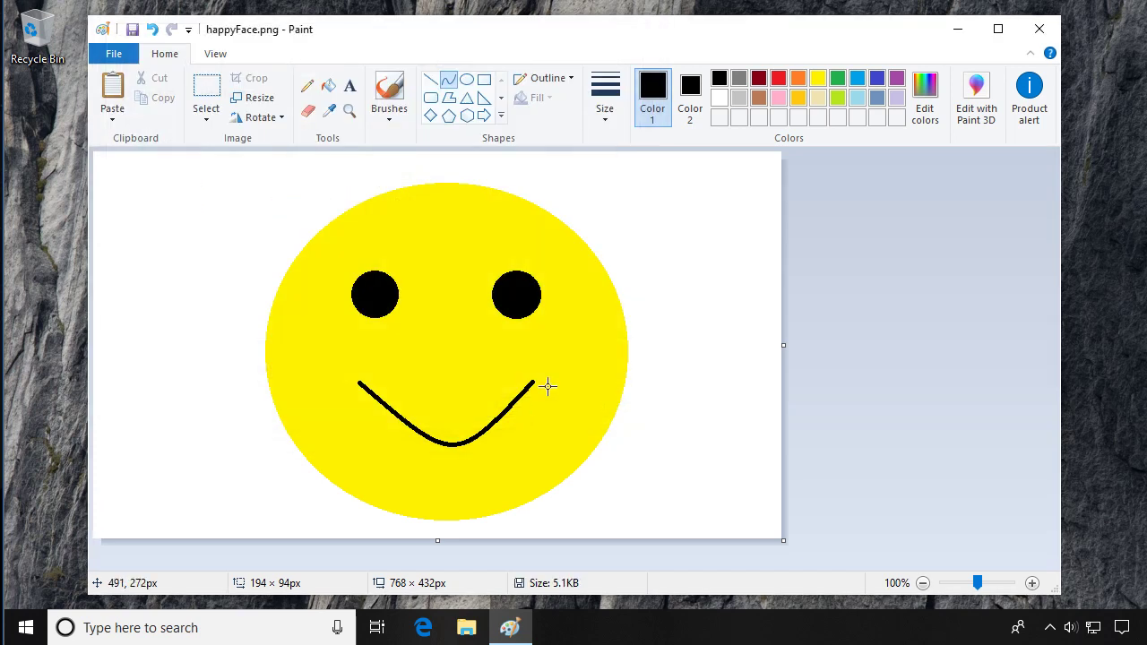
pyautogui.click(1039, 32)
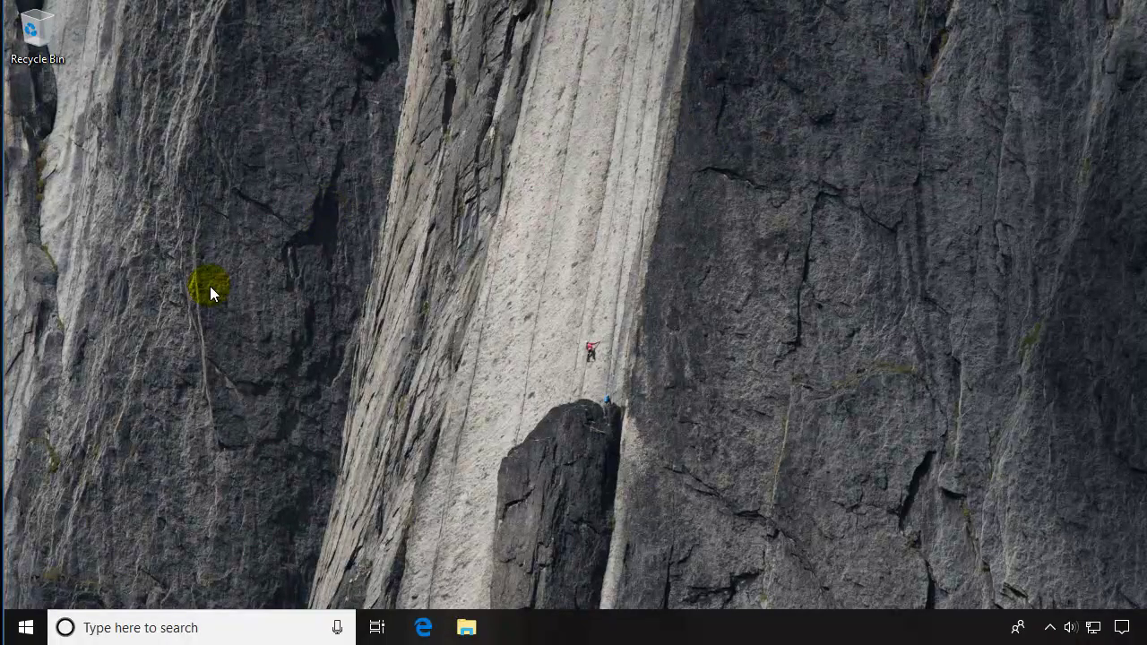
# Search the Start menu for 'file' to find File Explorer.
pyautogui.click(25, 621)
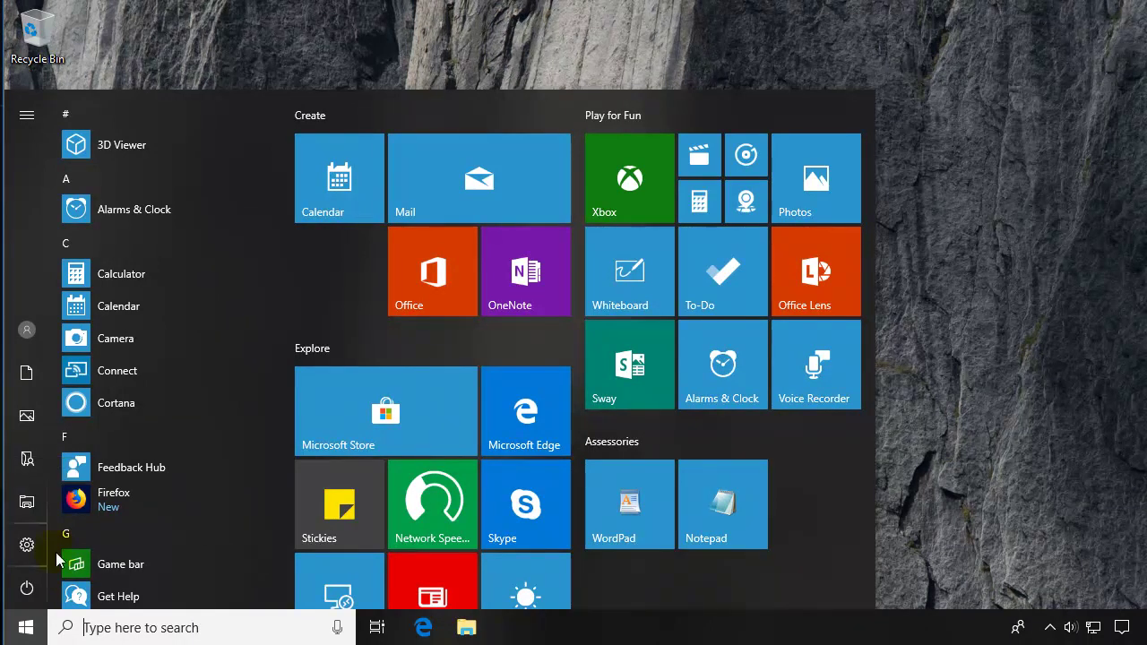
pyautogui.click(93, 627)
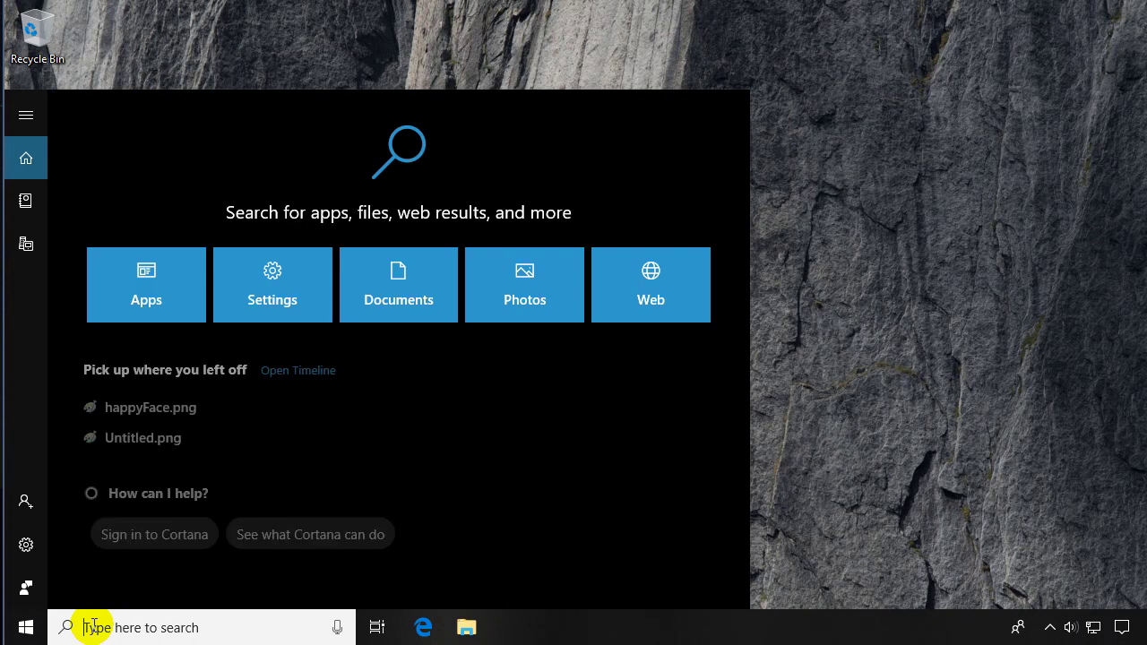
pyautogui.write('file')
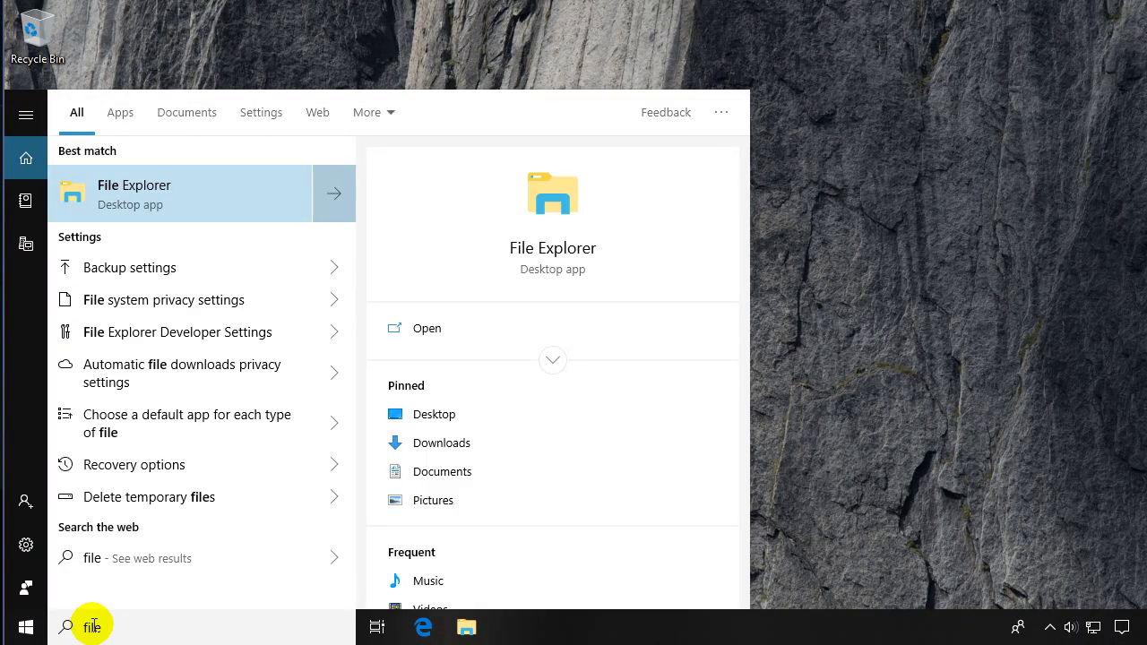
# Launch File Explorer and show Local Disk (C:) from under This PC.
pyautogui.click(132, 195)
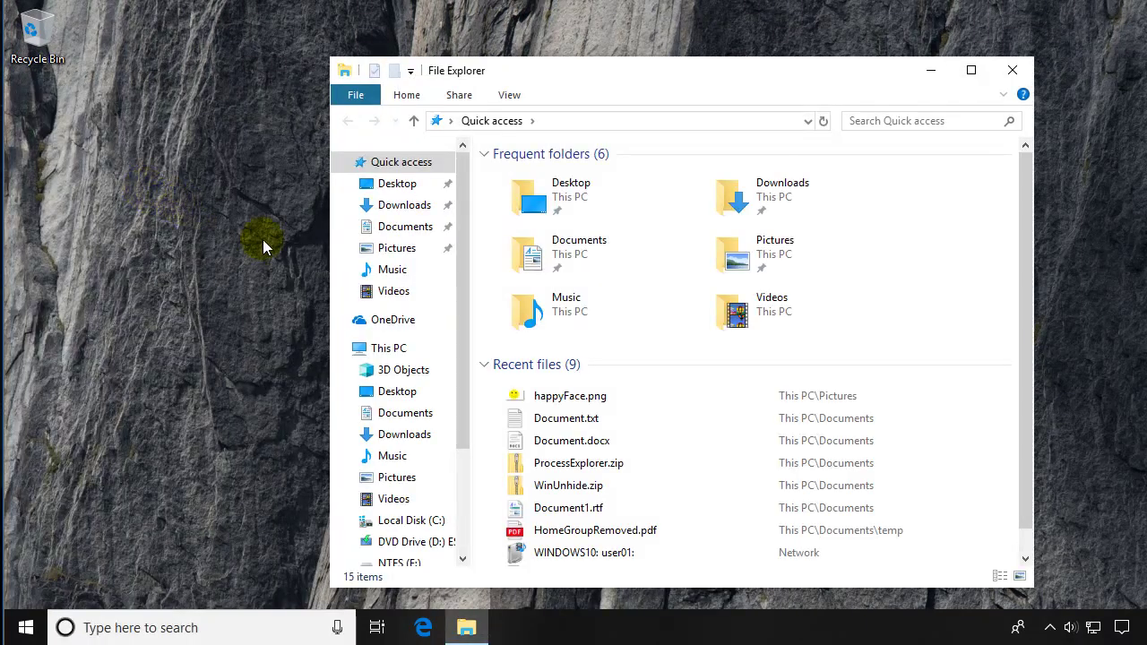
pyautogui.moveTo(394, 358)
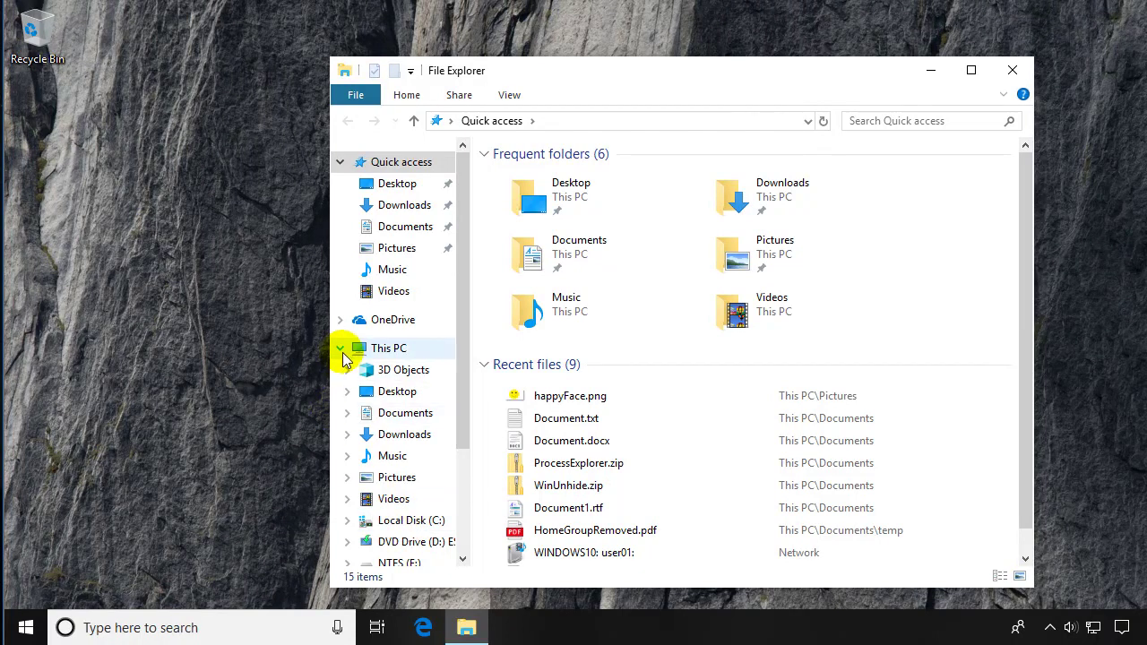
pyautogui.click(340, 350)
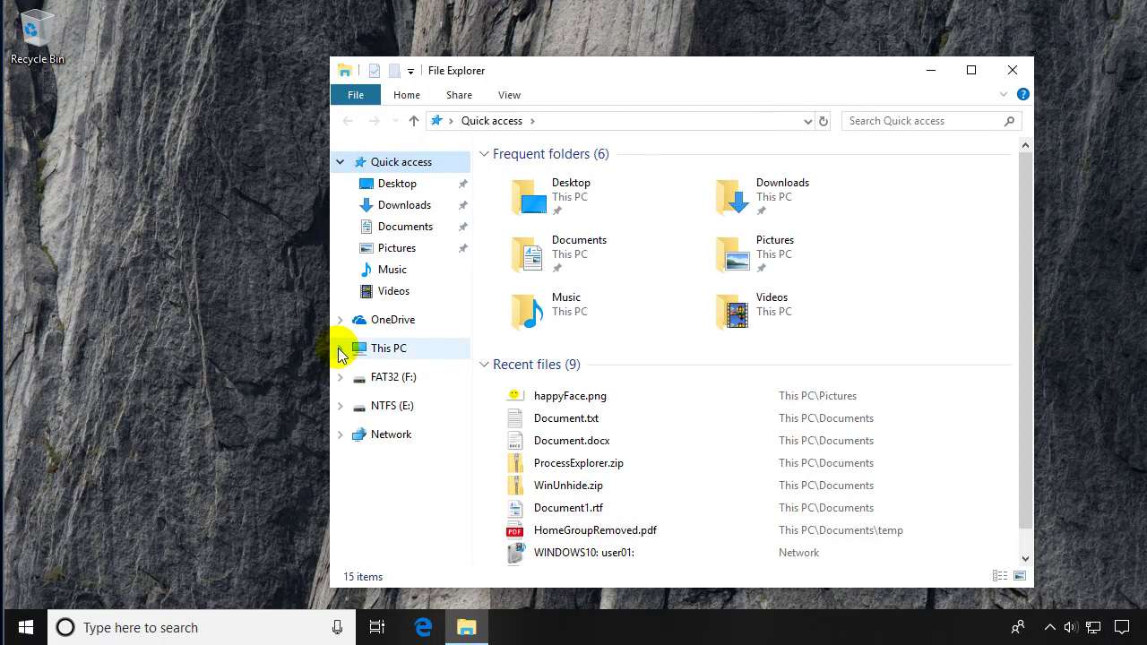
pyautogui.click(342, 350)
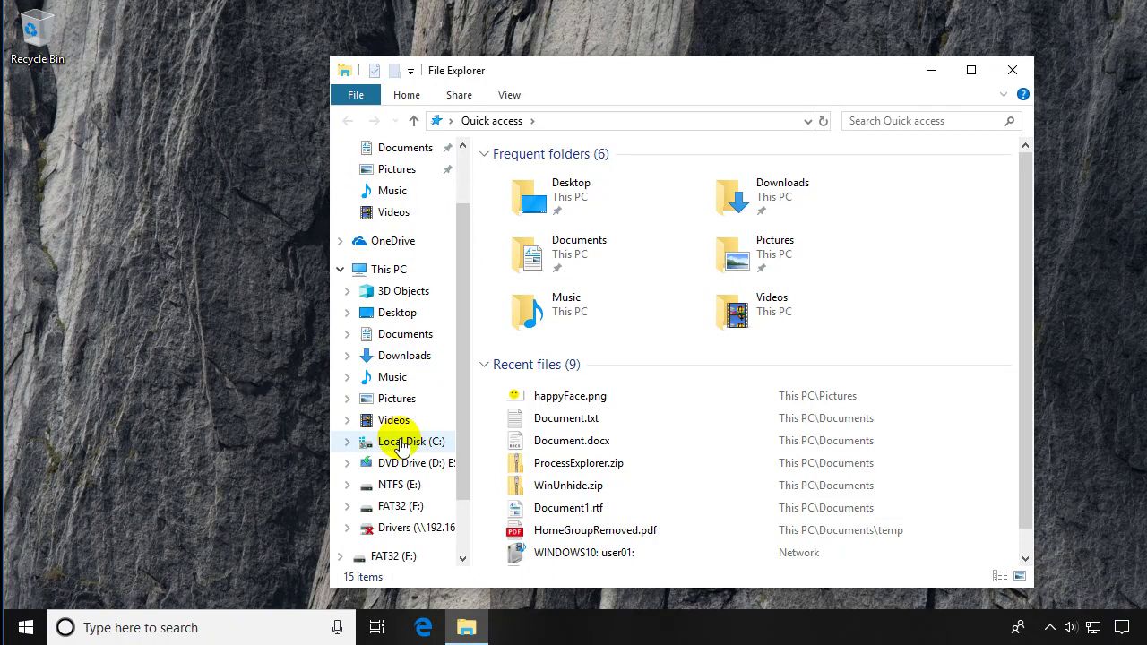
pyautogui.click(405, 442)
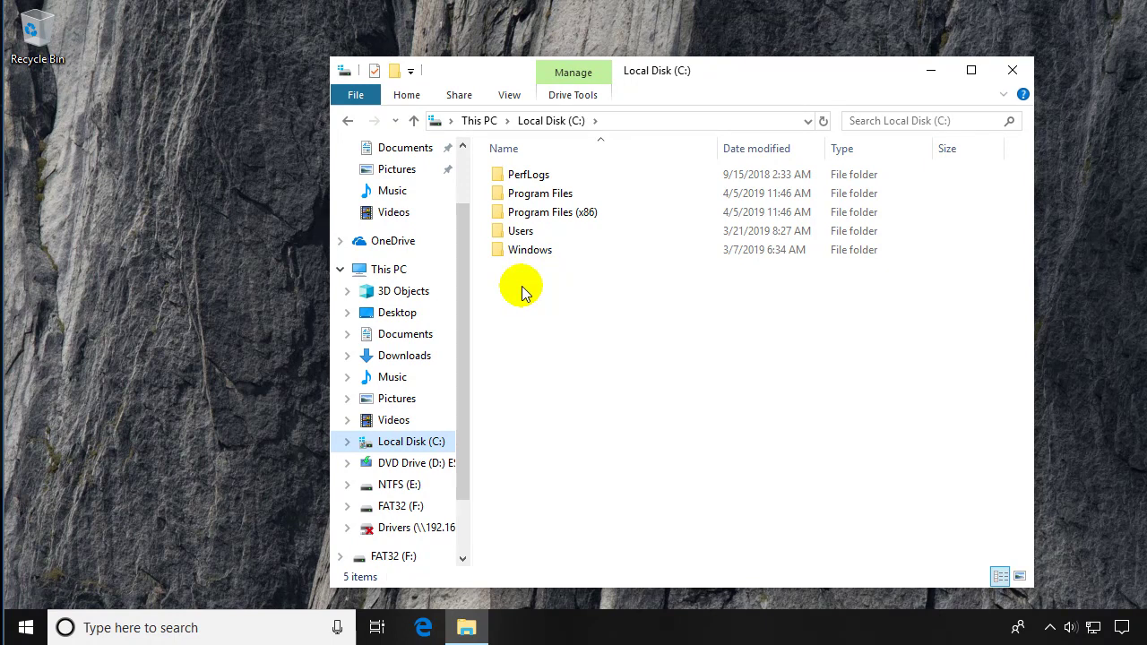
# Navigate from C: through Users and the user folder into Pictures.
pyautogui.click(517, 229)
pyautogui.doubleClick(524, 235)
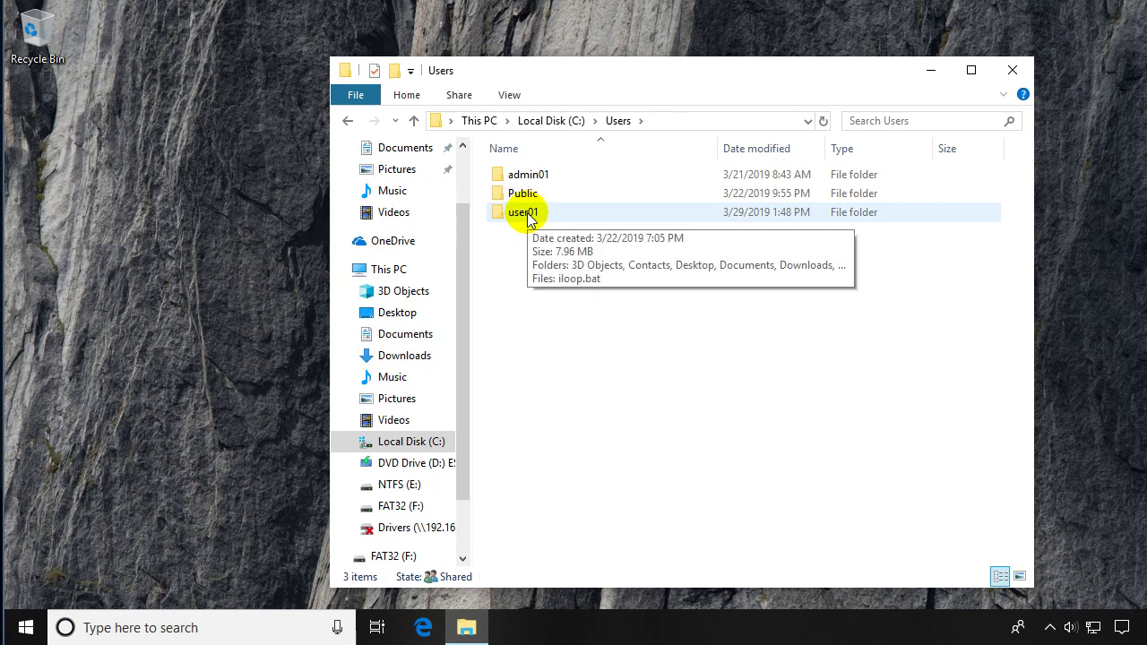
pyautogui.doubleClick(528, 219)
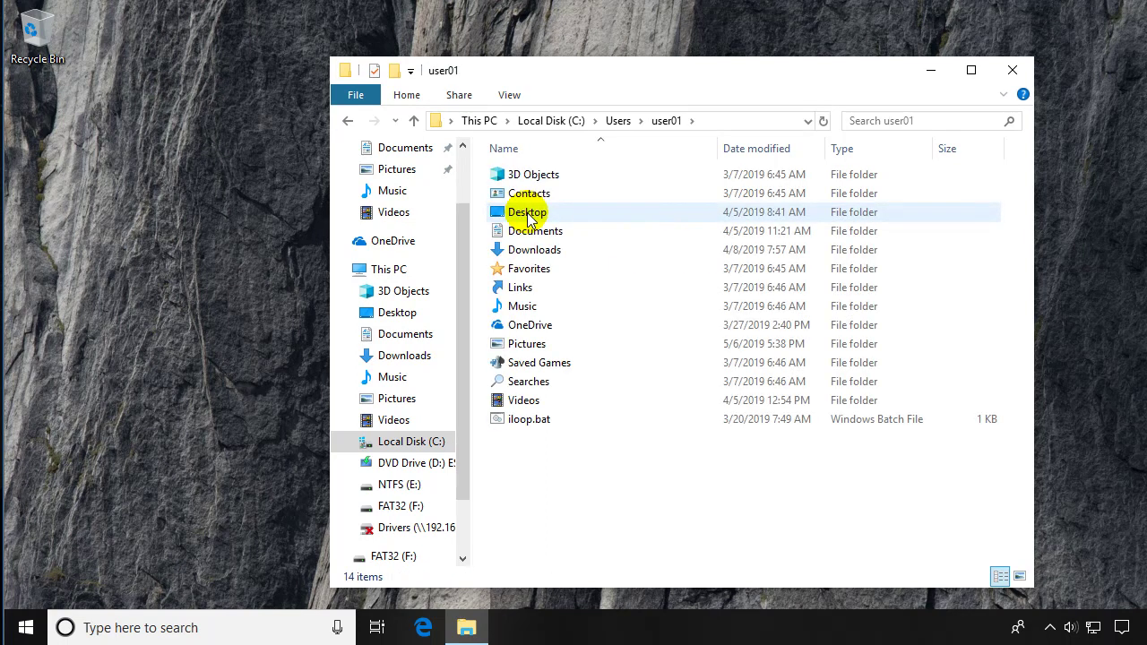
pyautogui.doubleClick(524, 344)
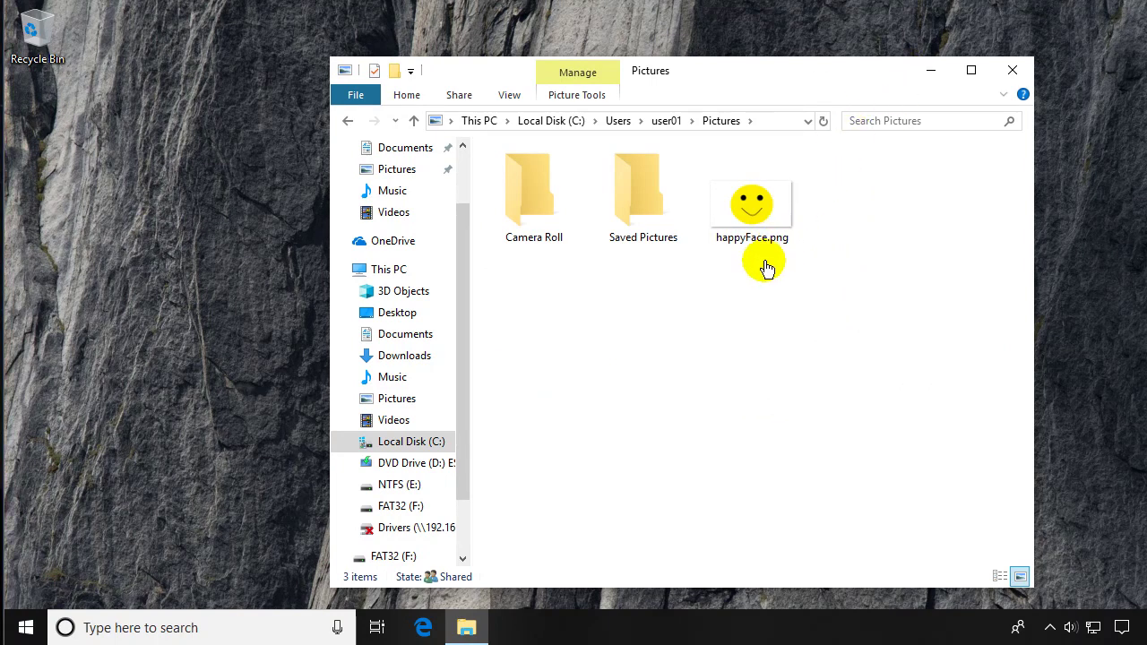
# Open happyFace.png in Paint with the right-click Edit command.
pyautogui.click(751, 212)
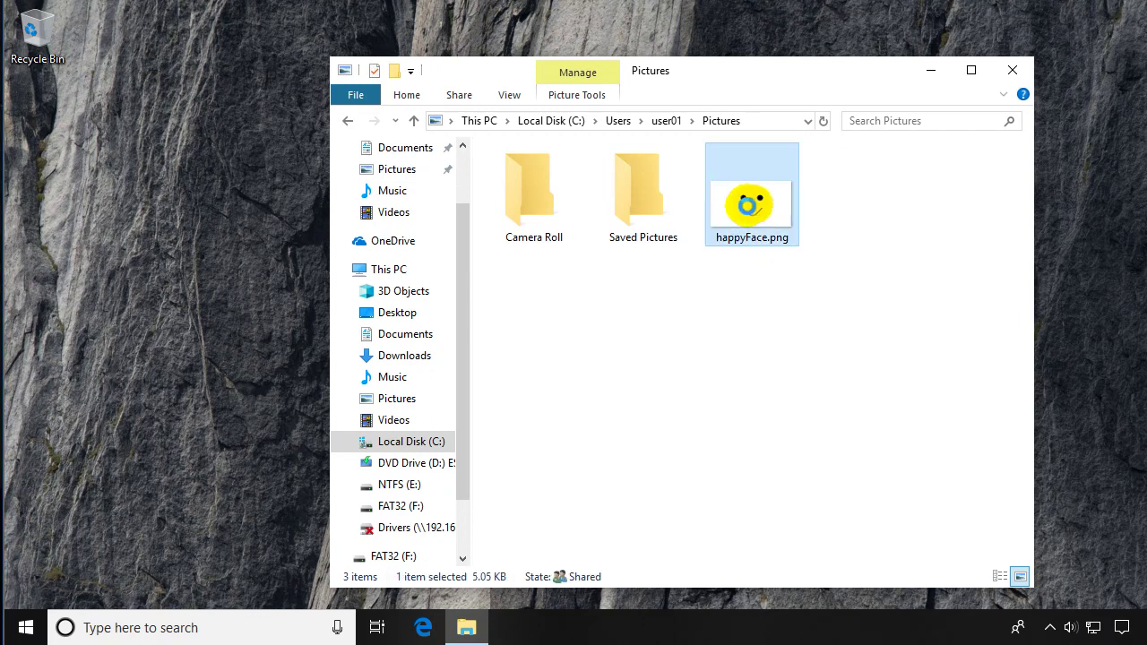
pyautogui.rightClick(751, 212)
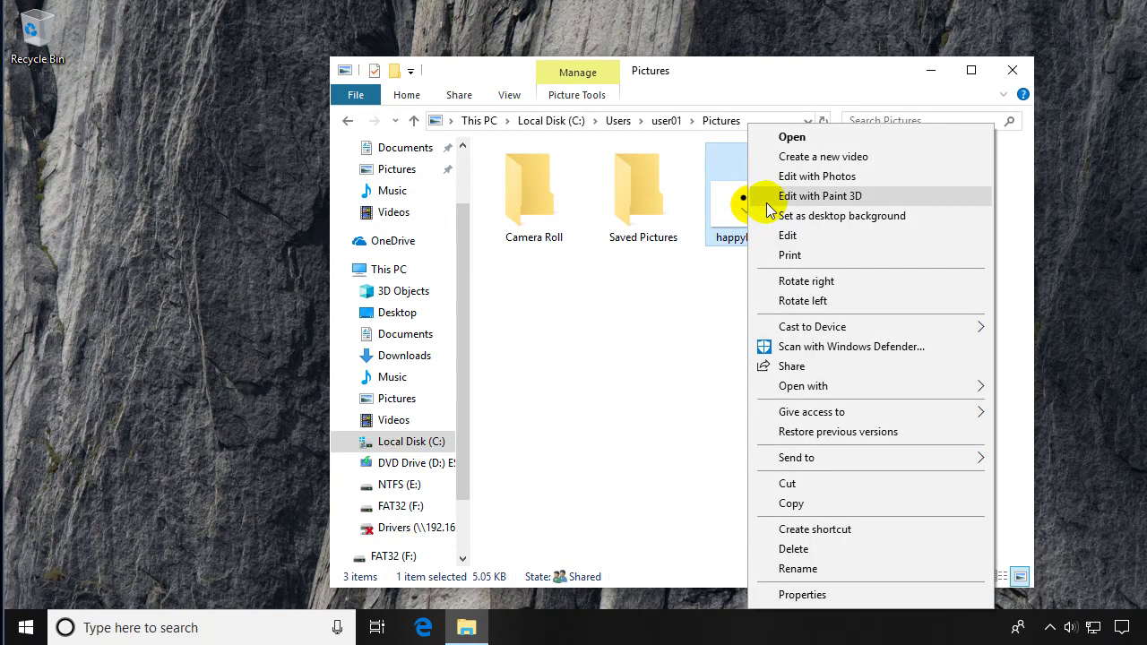
pyautogui.click(785, 234)
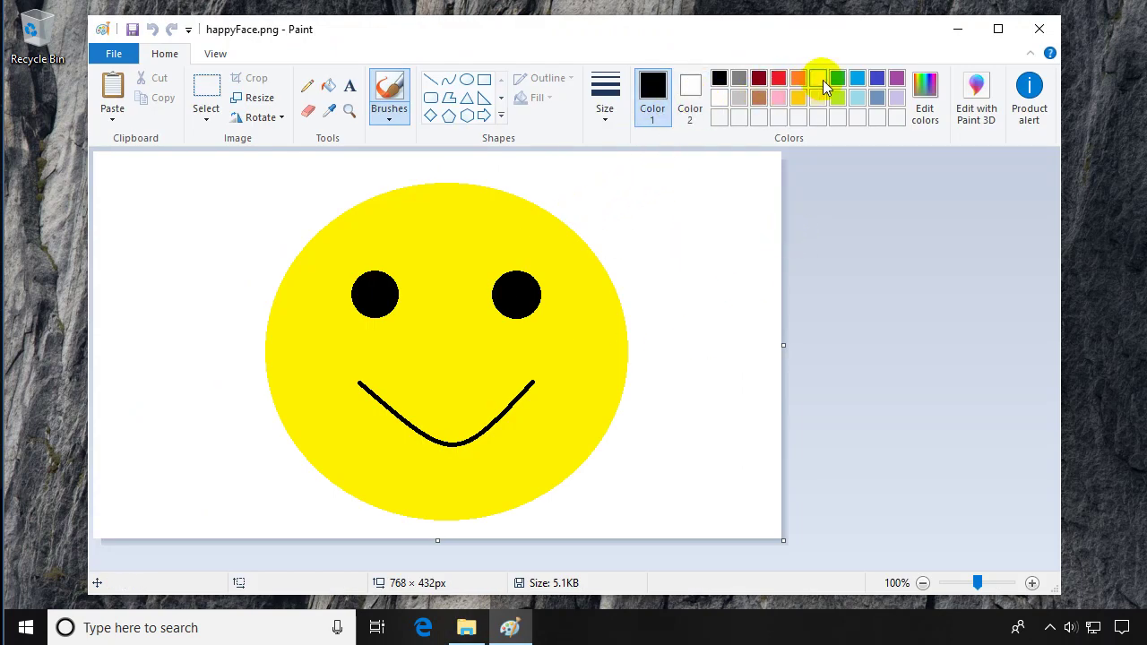
# Cover the lower half of each black eye with solid yellow ovals, making crescent eyes.
pyautogui.click(817, 79)
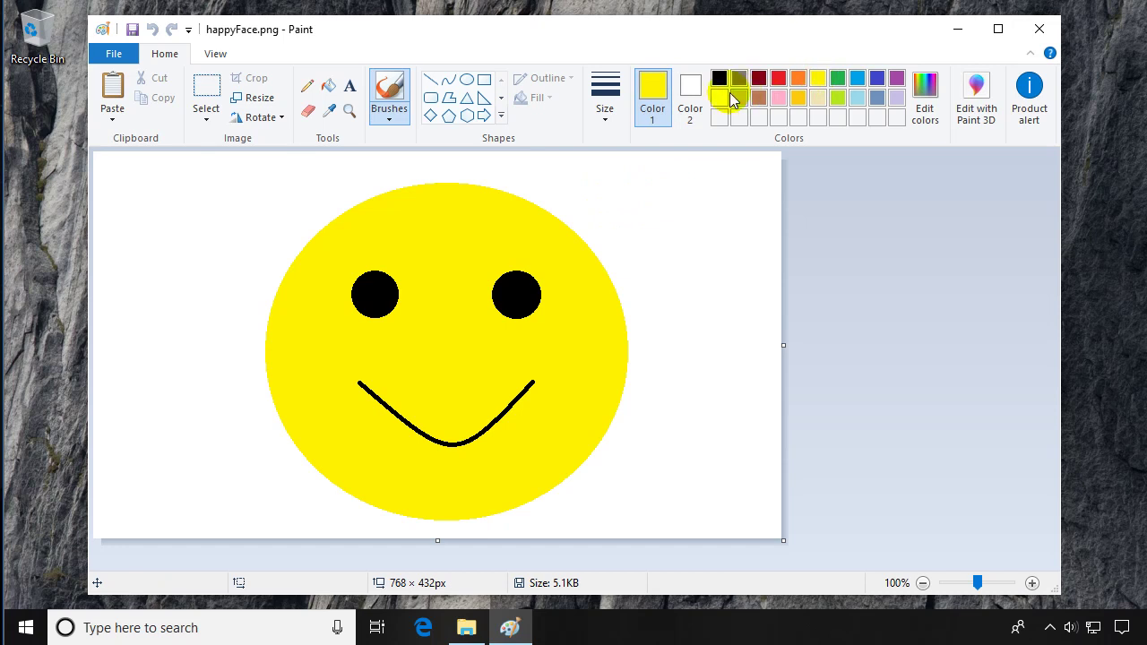
pyautogui.click(690, 90)
pyautogui.click(817, 79)
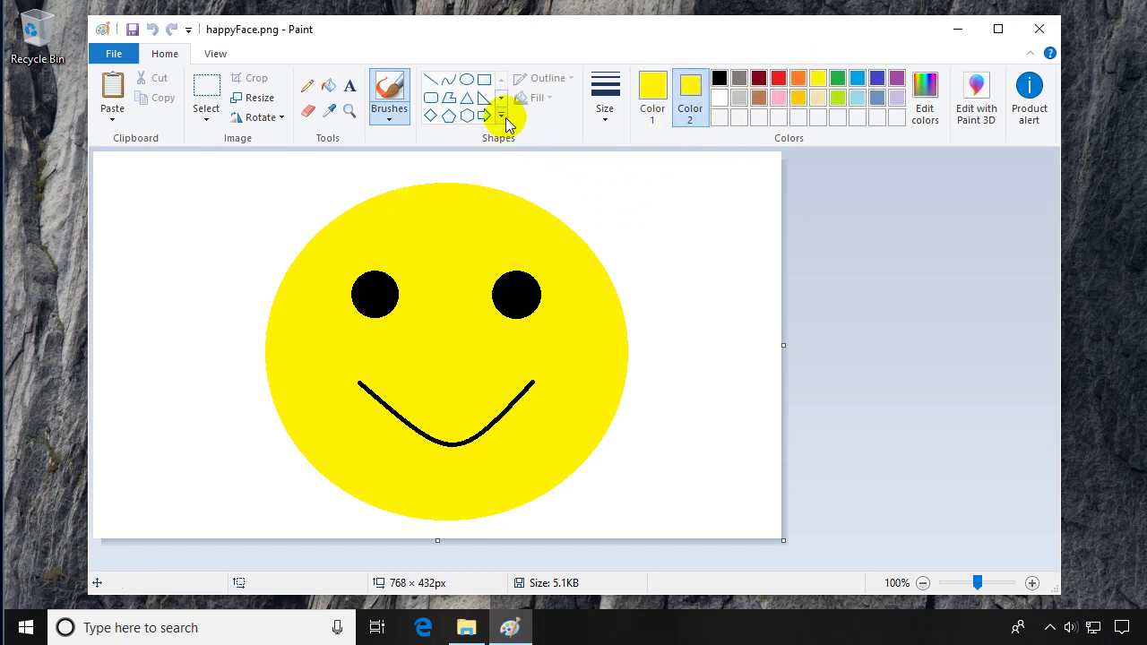
pyautogui.click(468, 82)
pyautogui.click(538, 98)
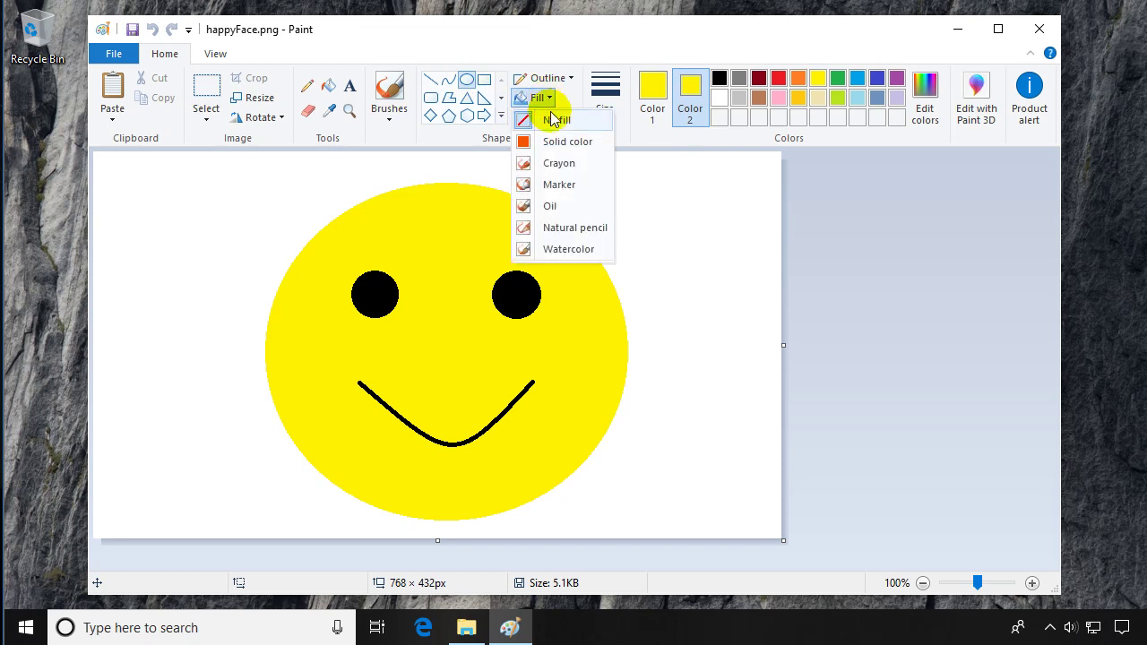
pyautogui.click(558, 142)
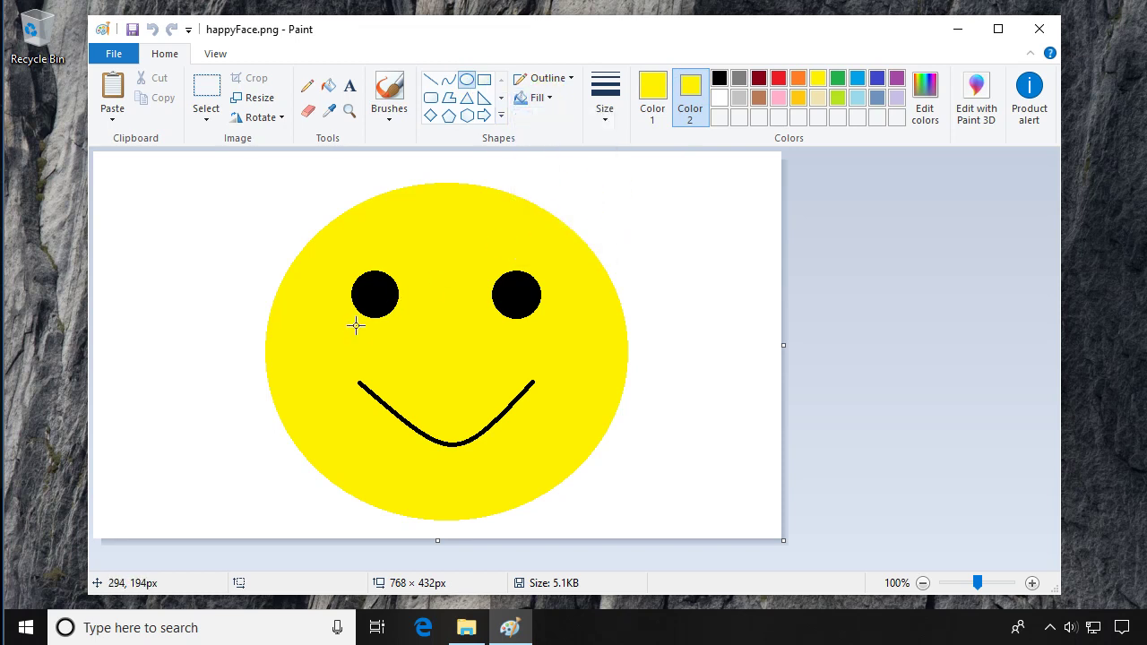
pyautogui.moveTo(358, 309); pyautogui.dragTo(388, 289)
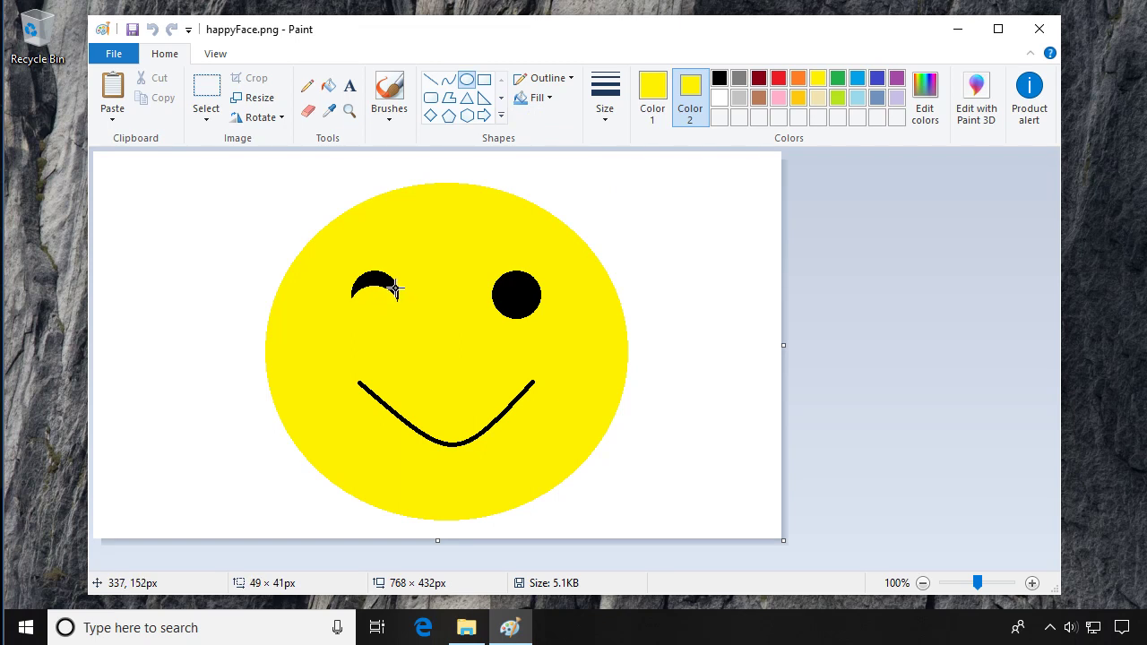
pyautogui.moveTo(397, 284); pyautogui.dragTo(397, 287)
pyautogui.moveTo(491, 322); pyautogui.dragTo(507, 309)
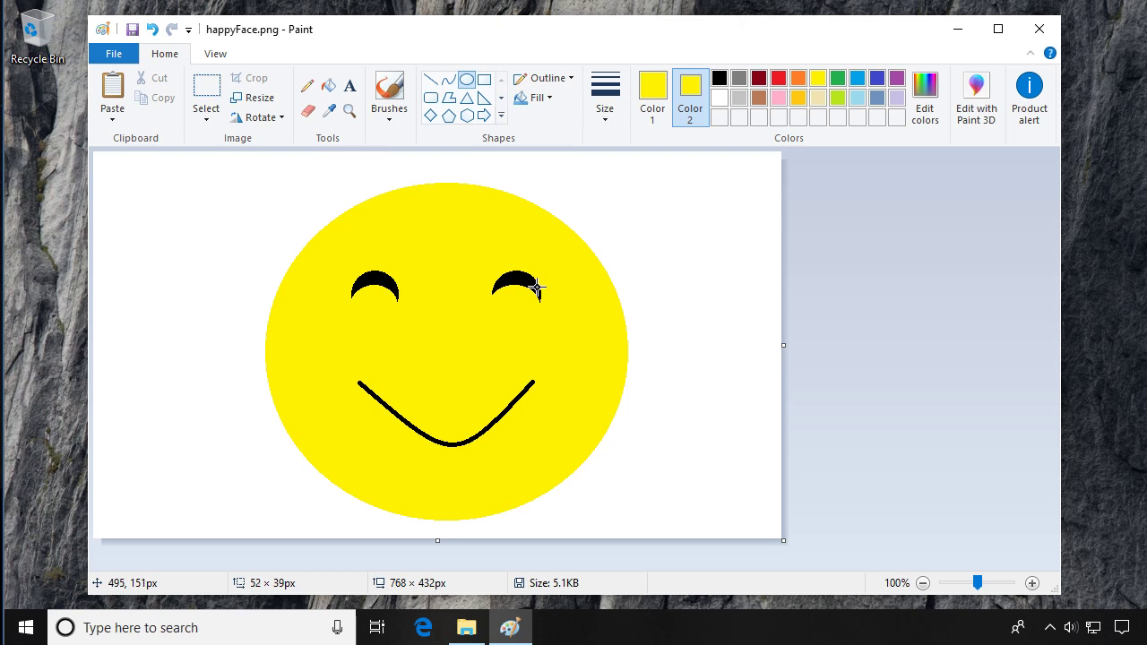
pyautogui.moveTo(536, 288); pyautogui.dragTo(537, 288)
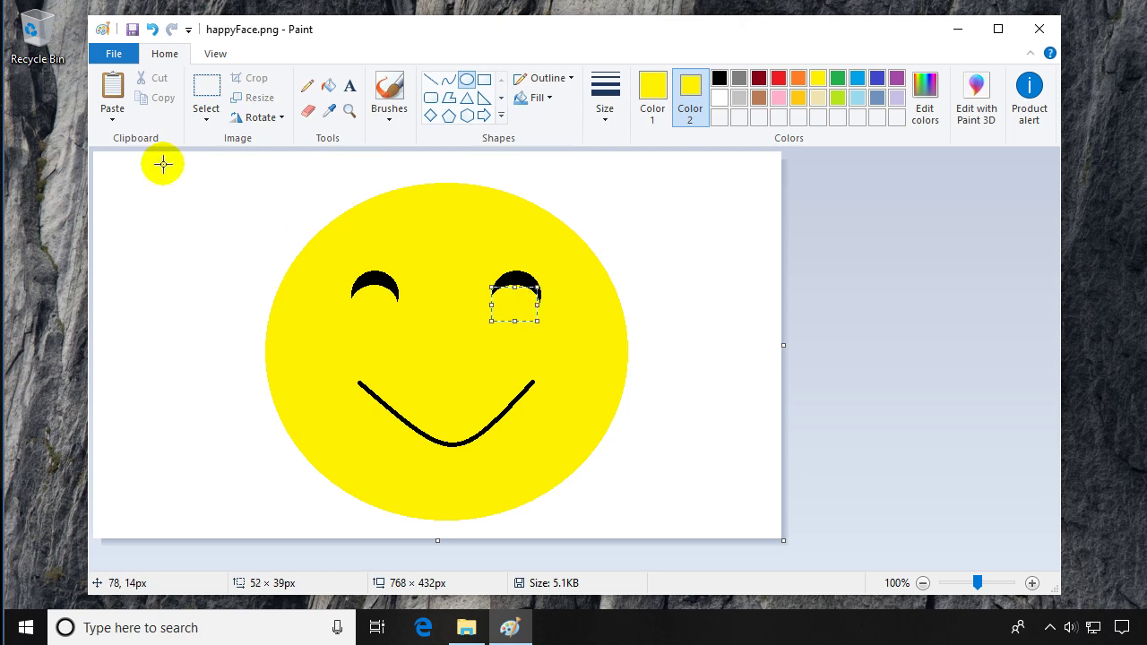
# Save a copy as joyfulyFace.png, replacing 'happy' in the file name.
pyautogui.click(114, 54)
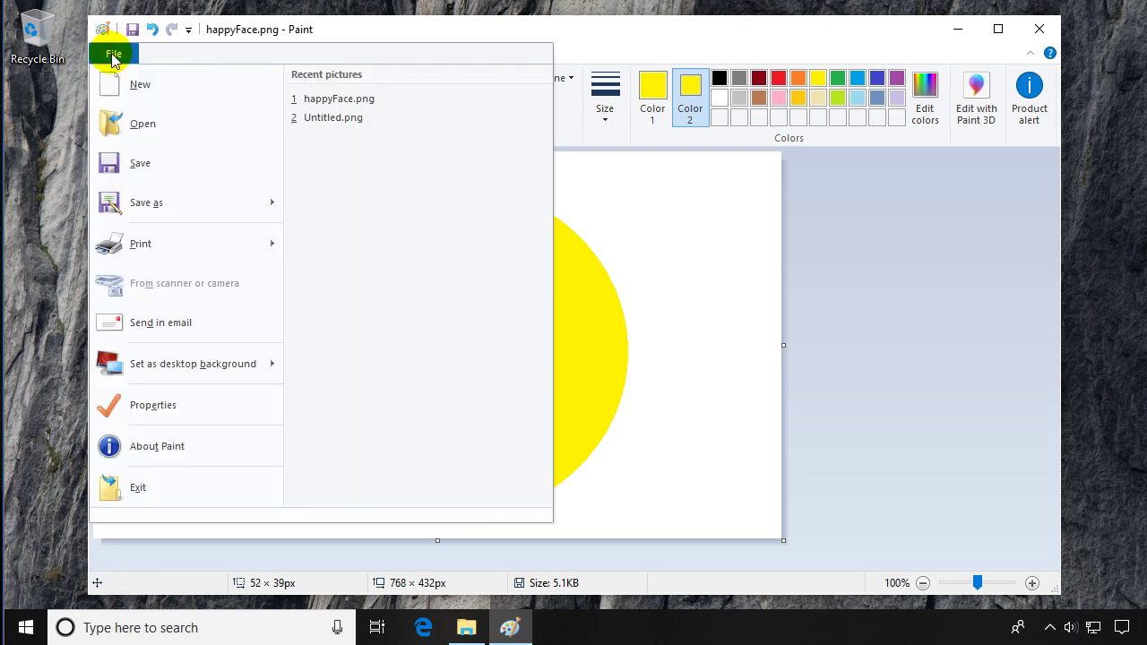
pyautogui.click(155, 201)
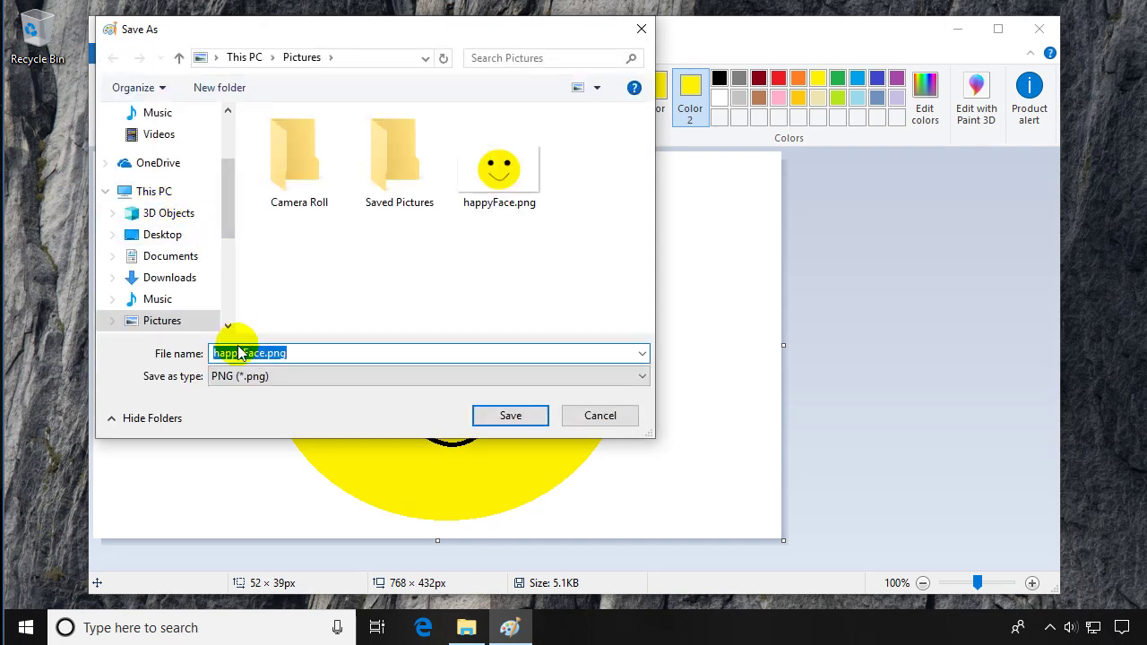
pyautogui.moveTo(243, 353); pyautogui.dragTo(208, 354)
pyautogui.write('joyful')
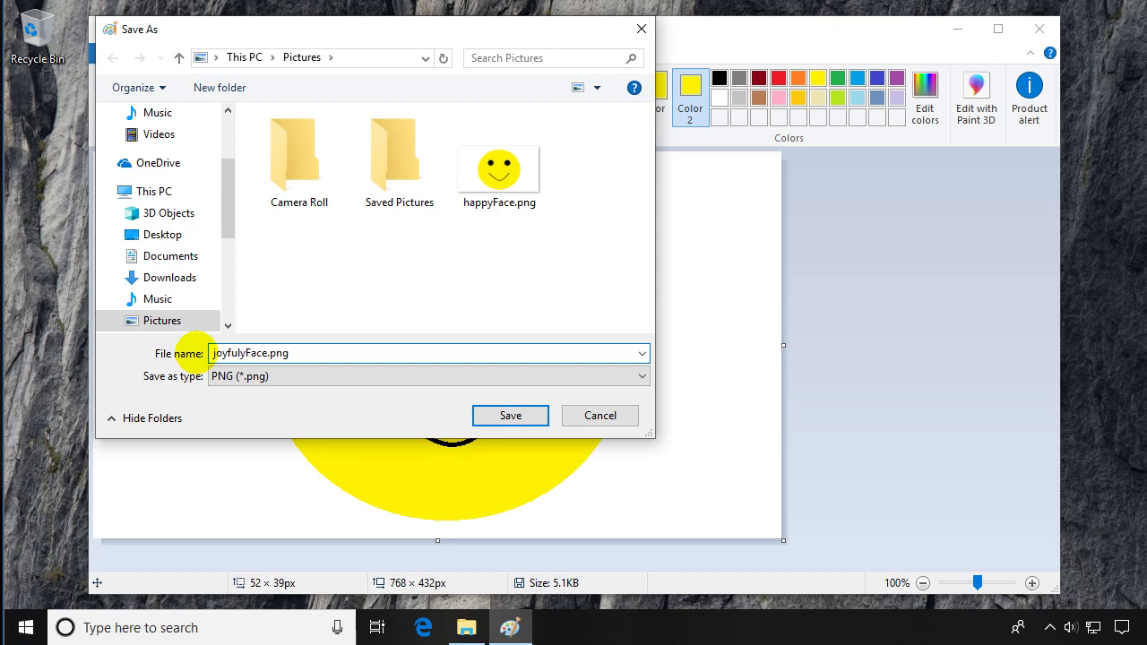
pyautogui.click(520, 410)
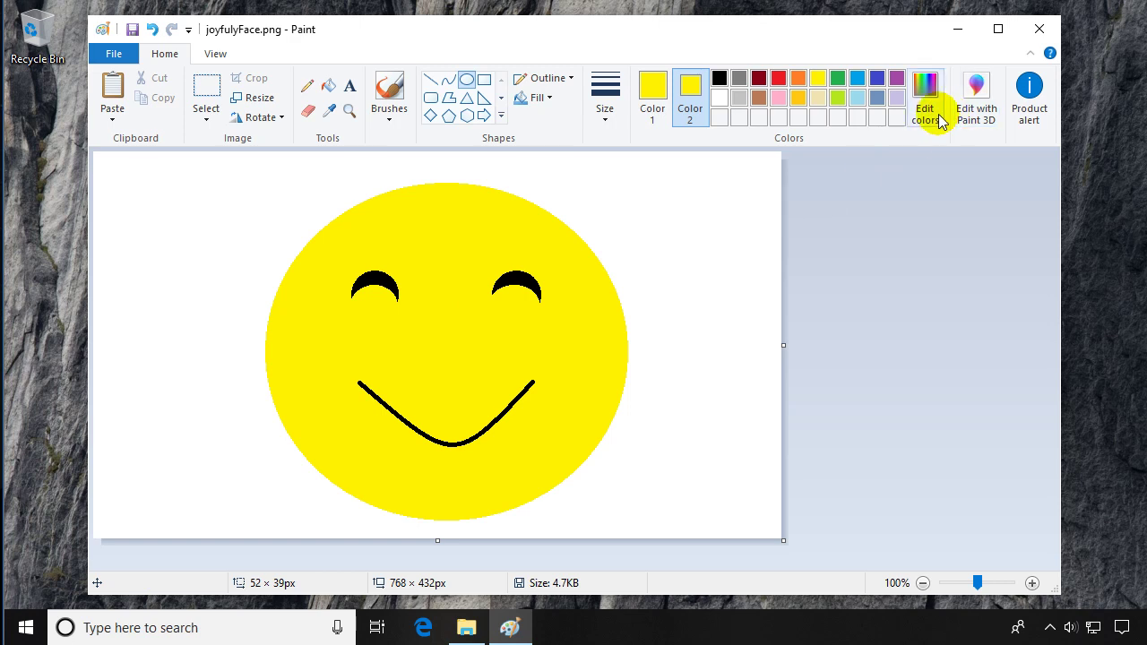
# Close Paint and rename joyfulyFace.png to joyfulFace.png by deleting the extra 'y'.
pyautogui.click(1040, 33)
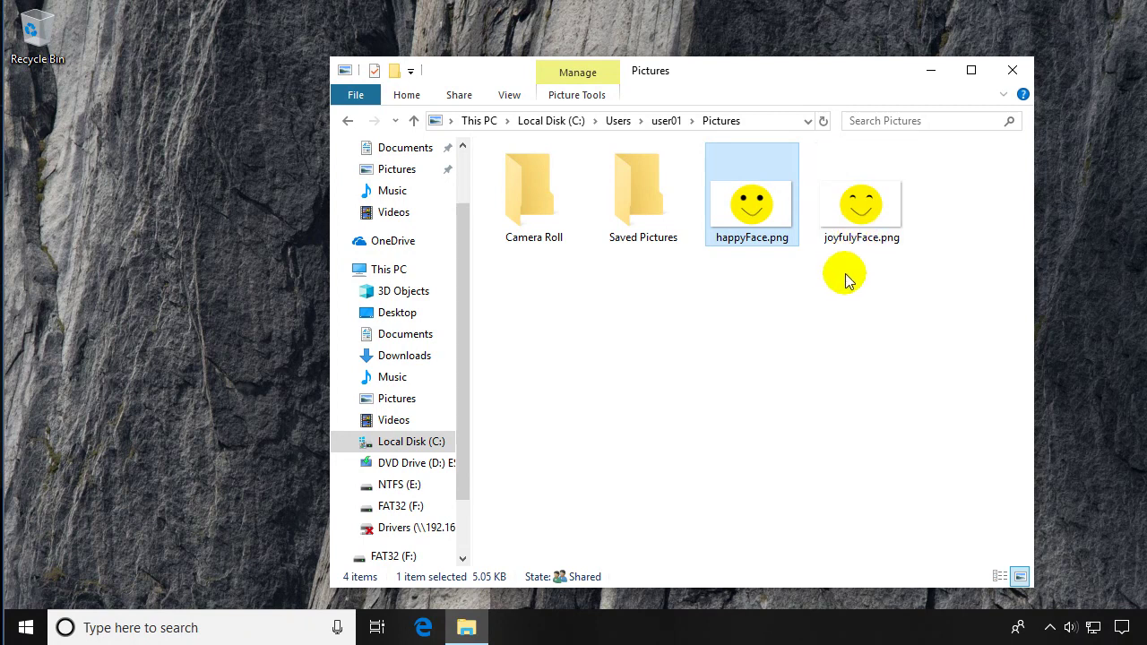
pyautogui.click(860, 226)
pyautogui.rightClick(858, 232)
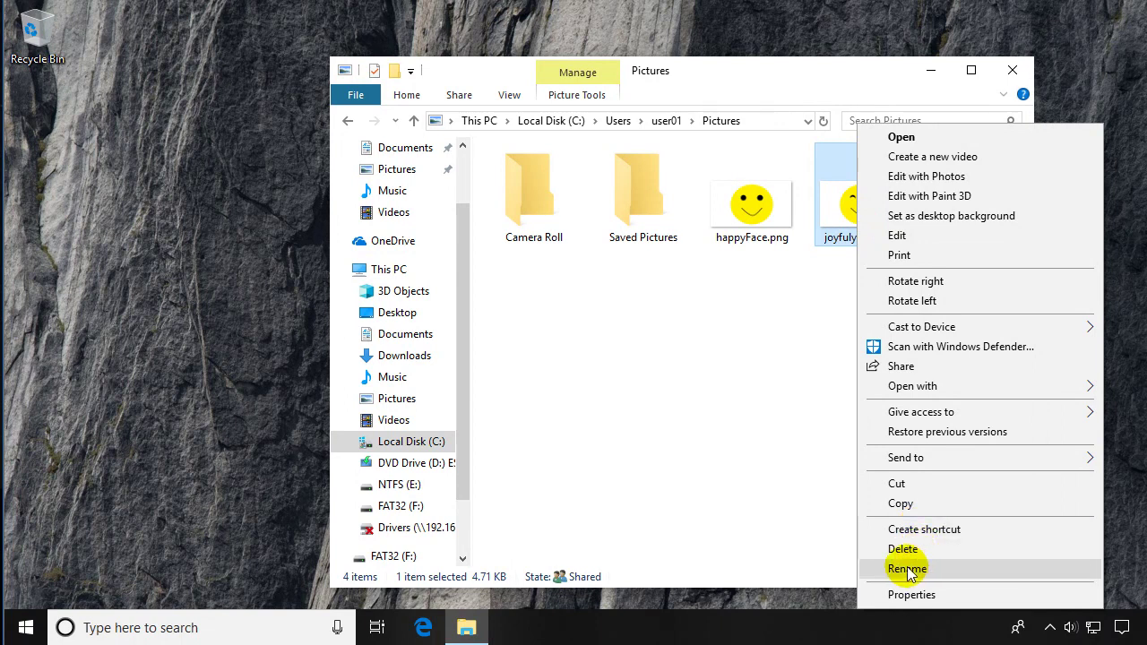
pyautogui.click(908, 568)
pyautogui.click(851, 238)
pyautogui.press('BackSpace')
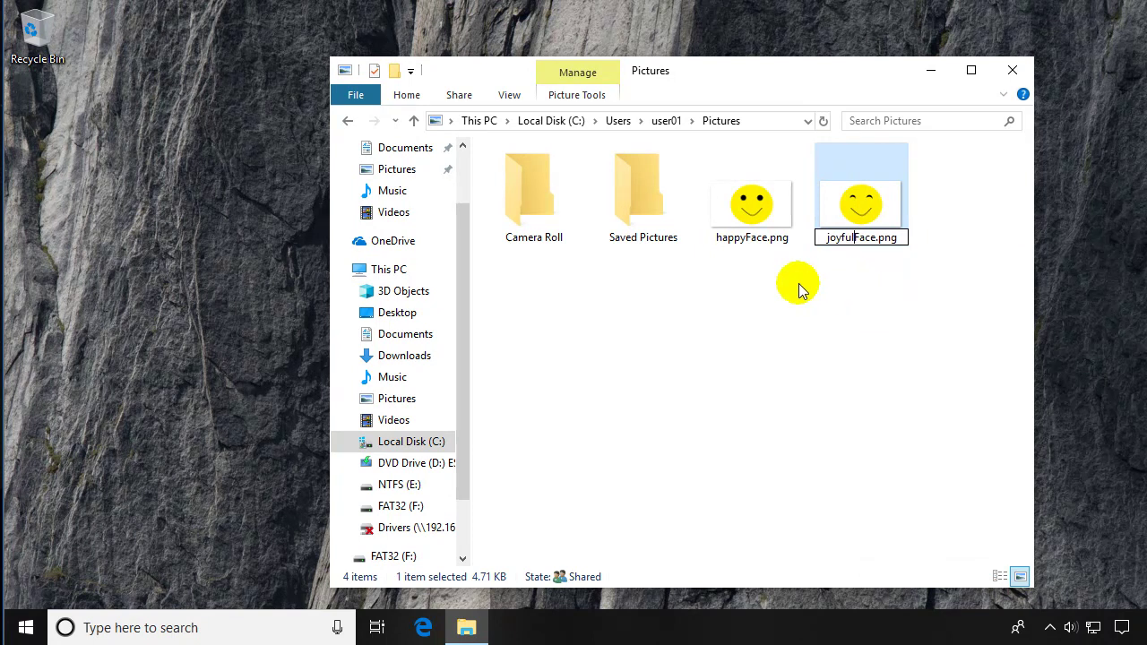
pyautogui.click(797, 328)
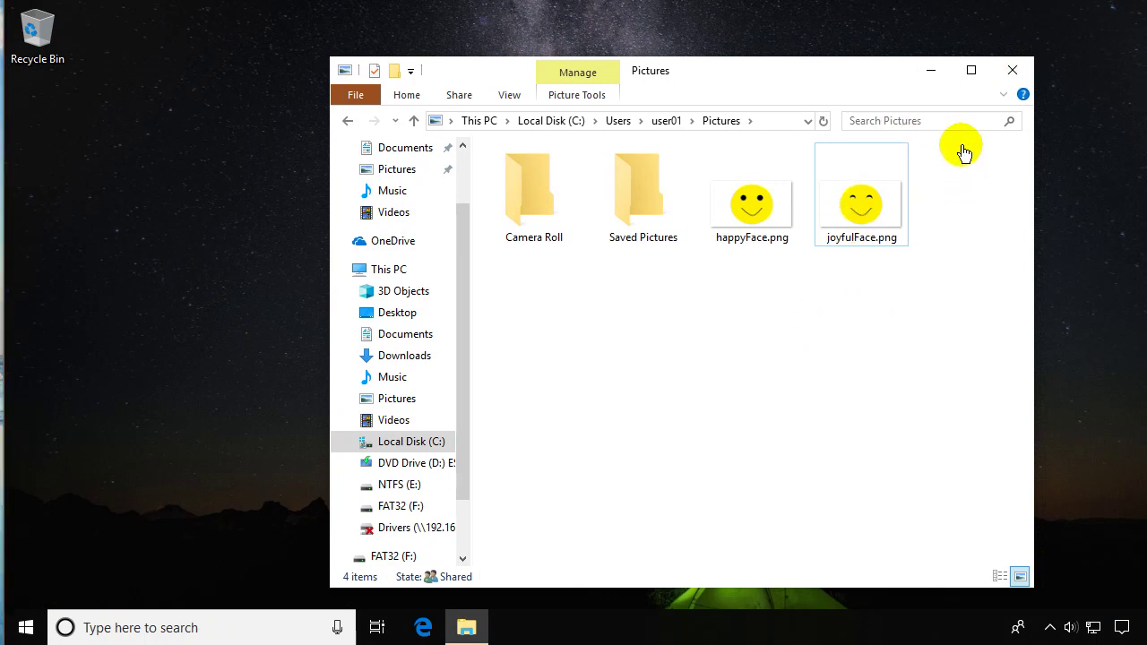
# Pin the ribbon open, turn on the Preview pane, and preview joyfulFace.png and happyFace.png.
pyautogui.click(1004, 95)
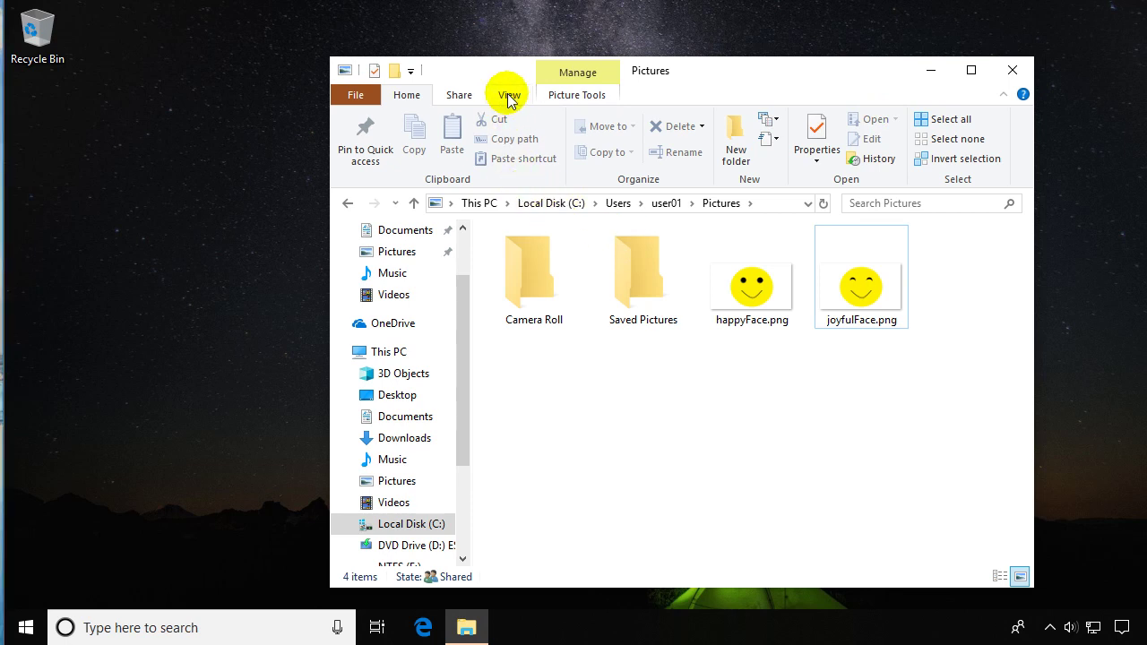
pyautogui.click(508, 100)
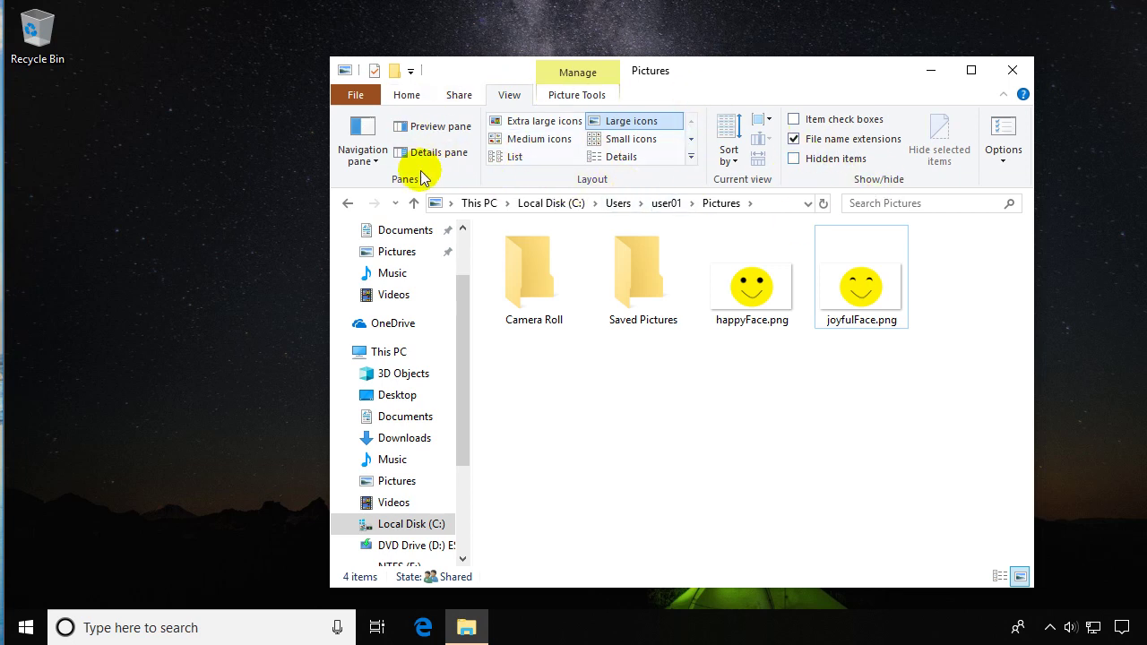
pyautogui.click(426, 132)
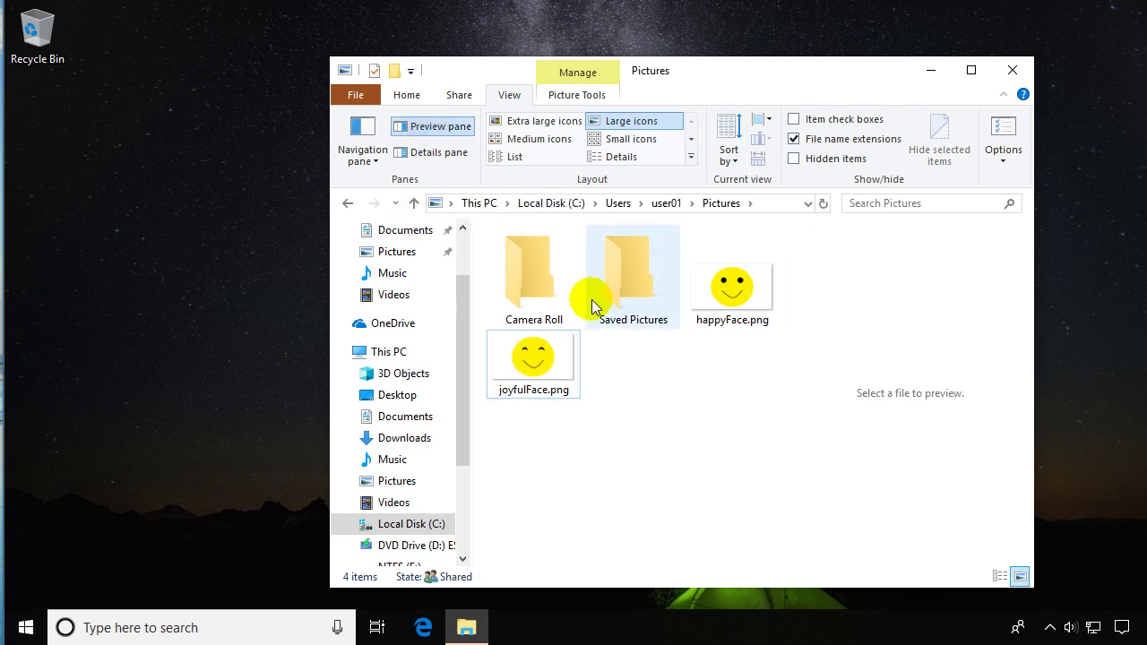
pyautogui.click(529, 375)
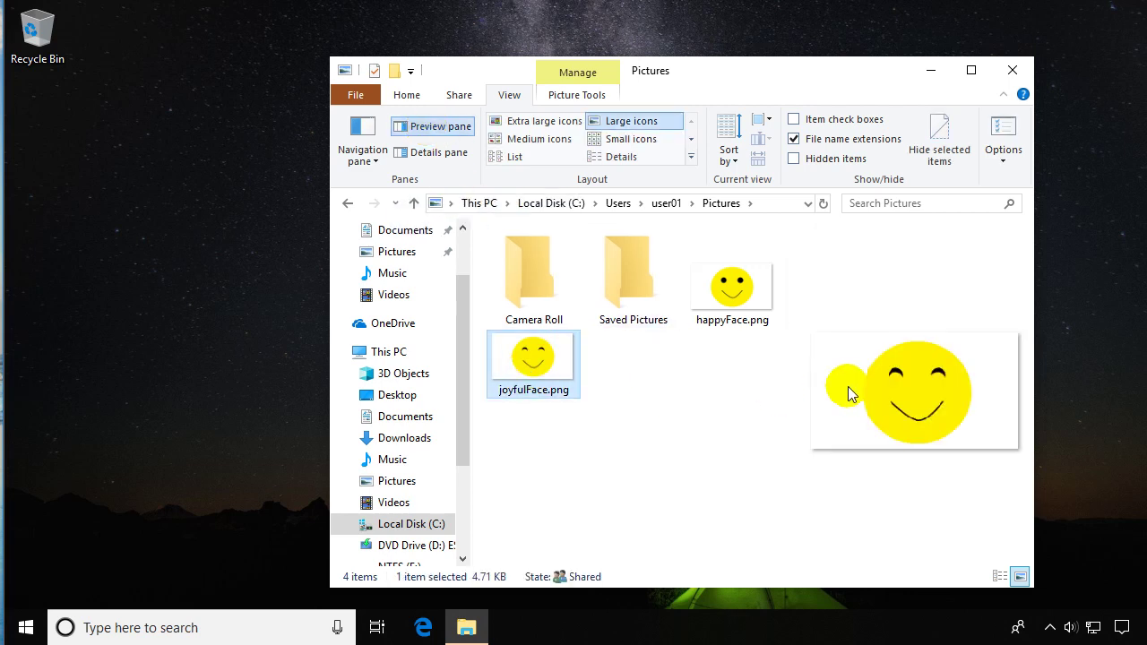
pyautogui.click(743, 295)
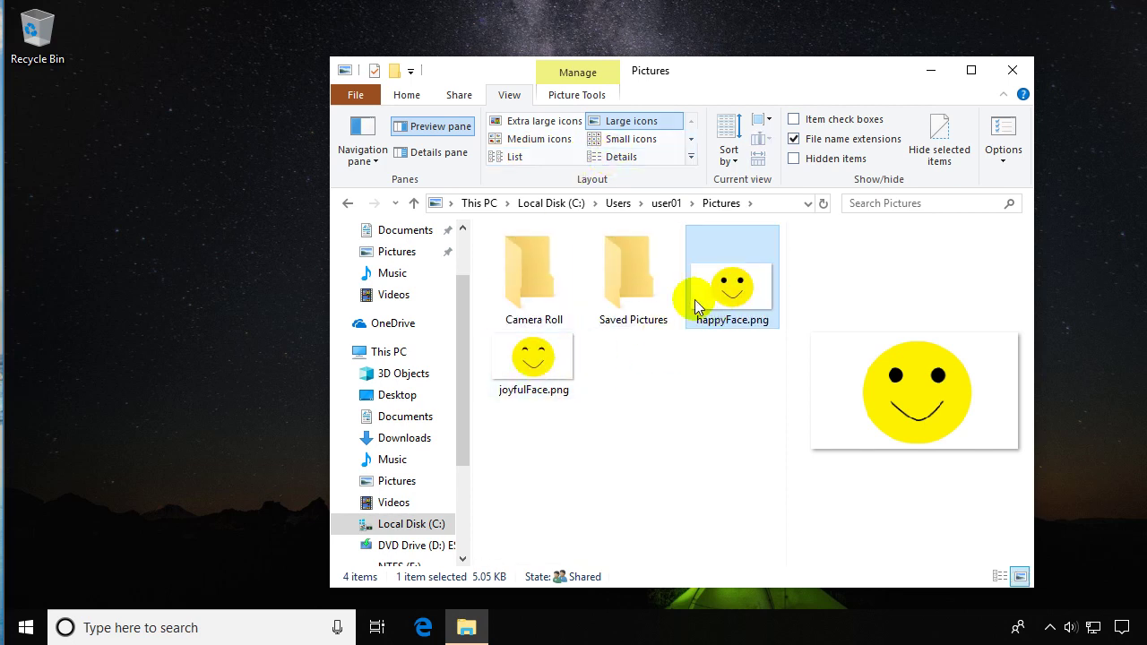
# Switch to Details layout, compare both smiley previews, then view and close joyfulFace.png's Details pane.
pyautogui.click(622, 157)
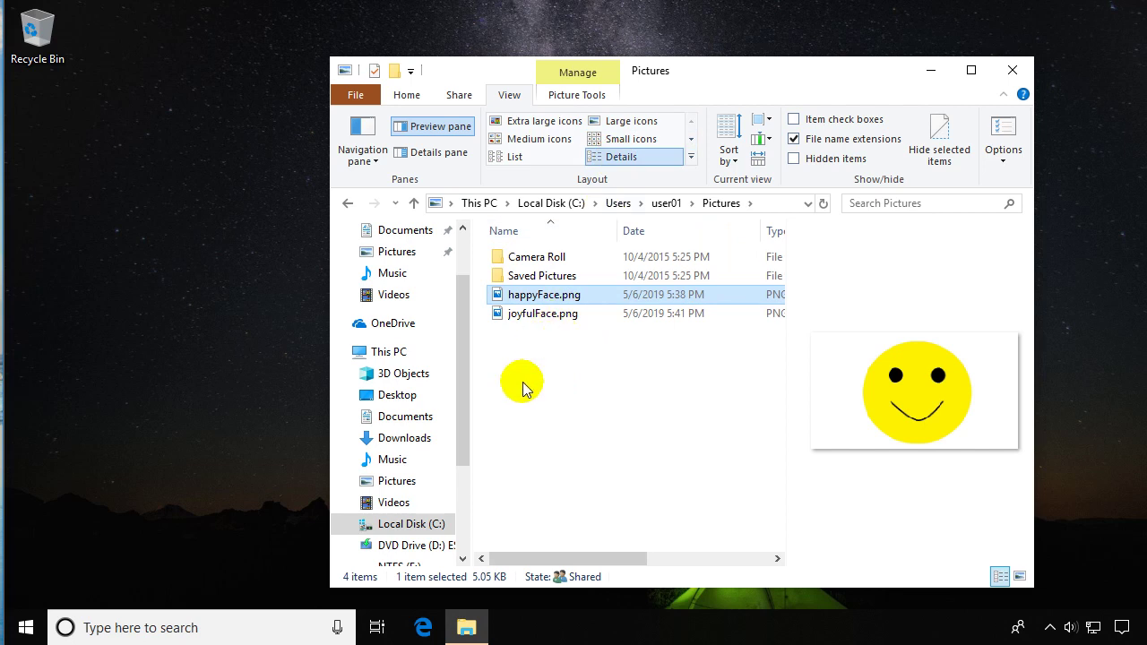
pyautogui.click(546, 318)
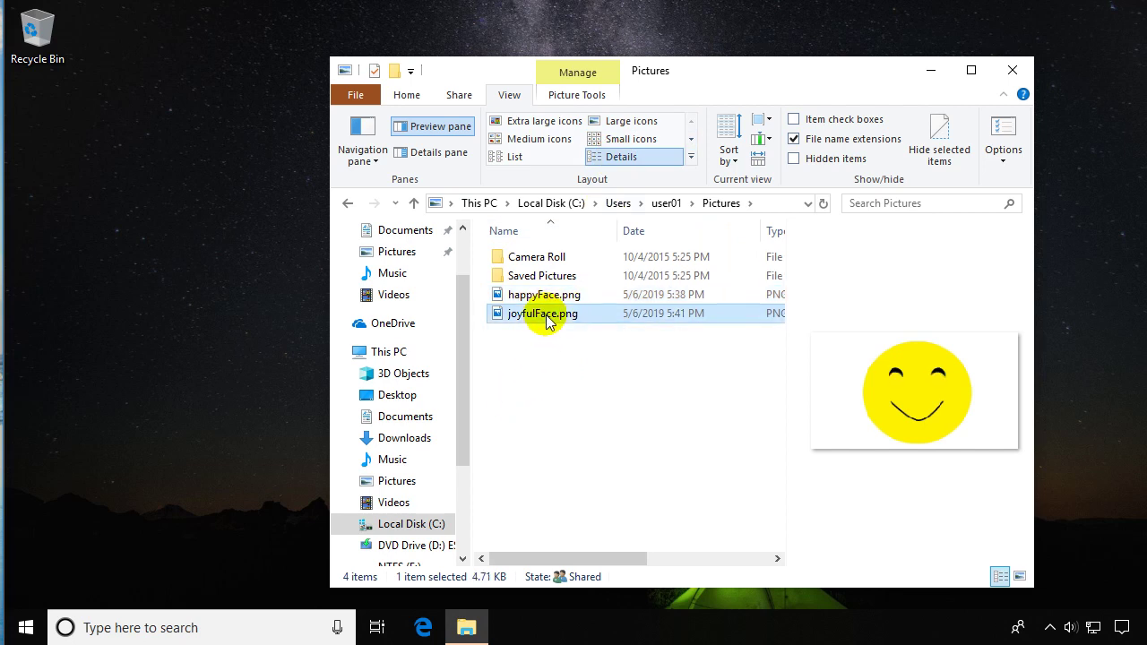
pyautogui.click(515, 297)
pyautogui.click(533, 313)
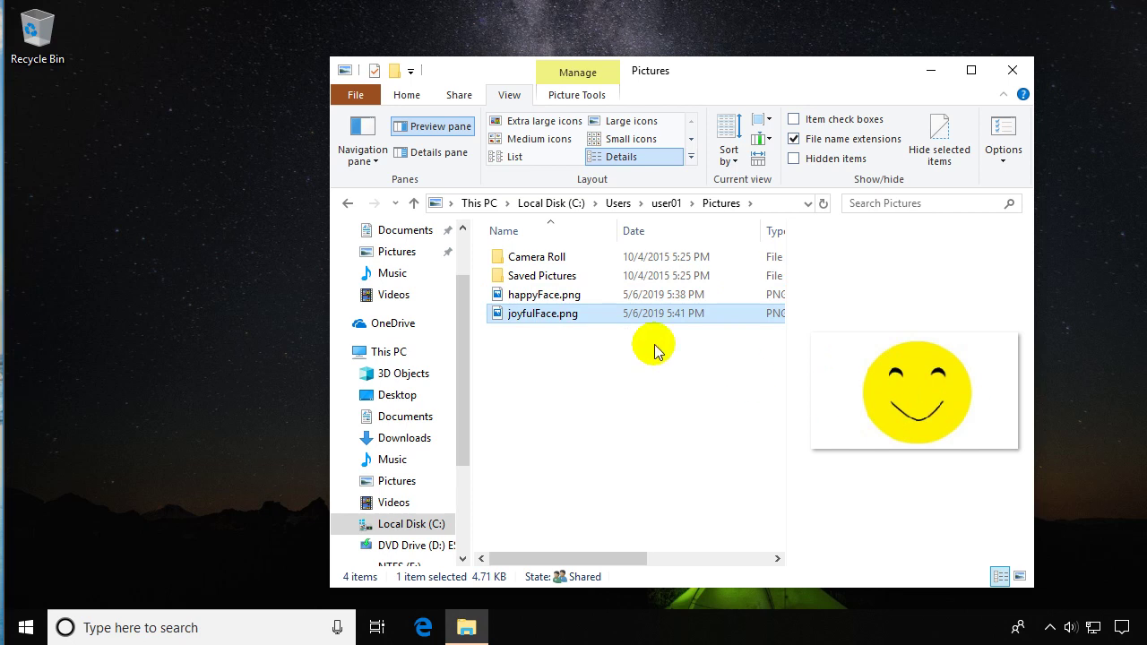
pyautogui.click(427, 155)
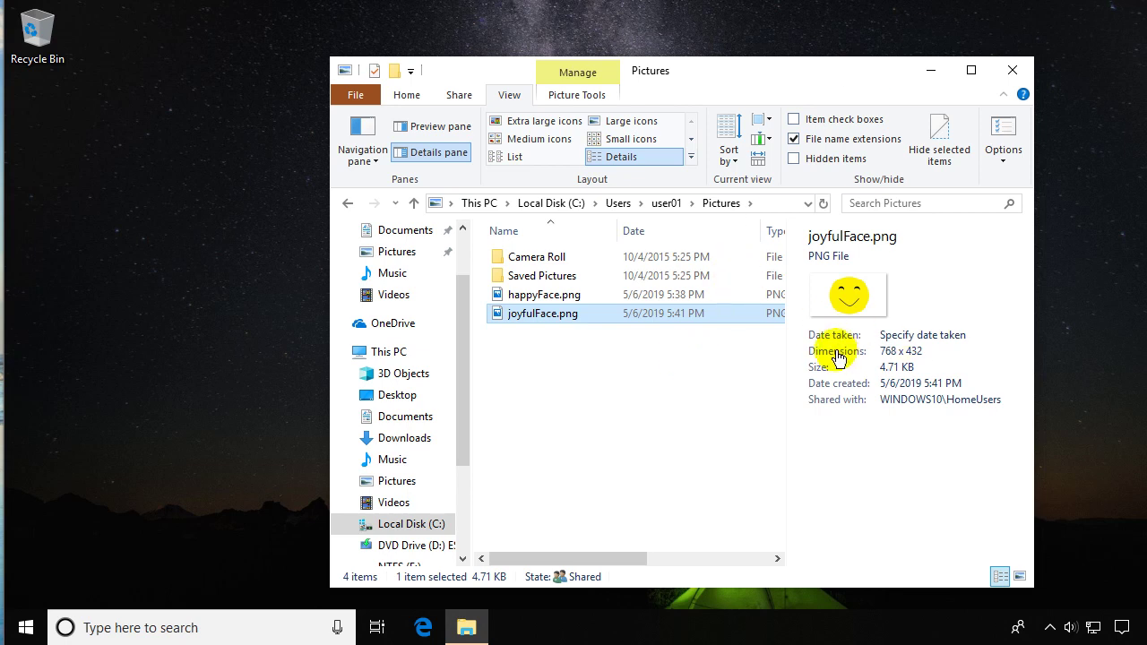
pyautogui.click(431, 152)
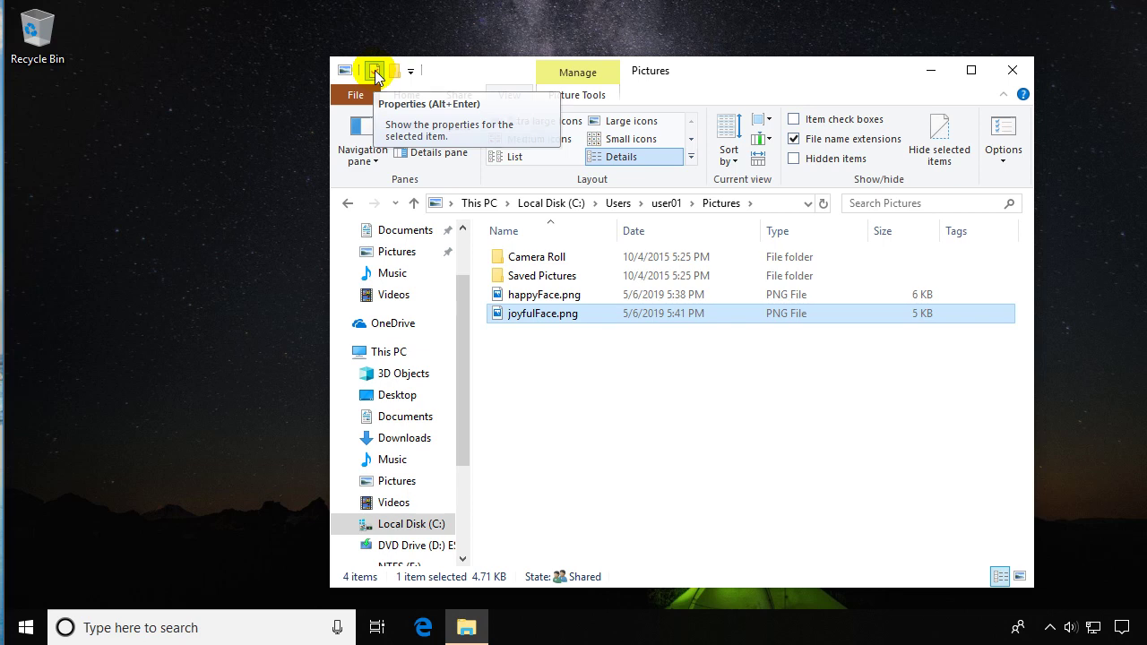
pyautogui.click(375, 74)
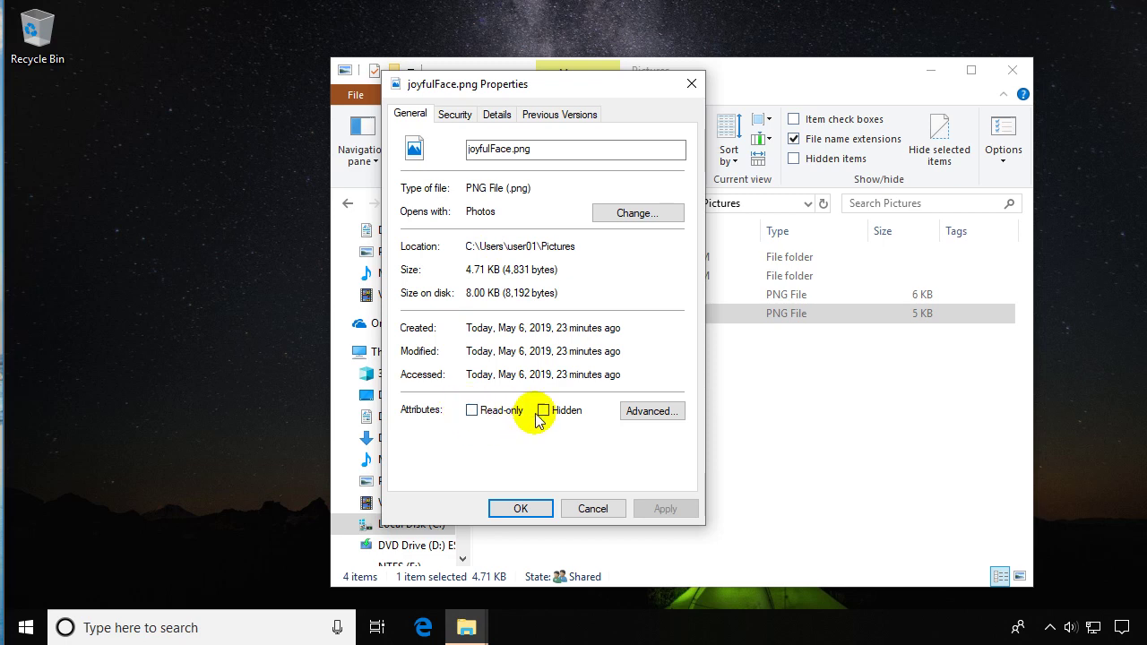
pyautogui.click(472, 412)
pyautogui.click(472, 411)
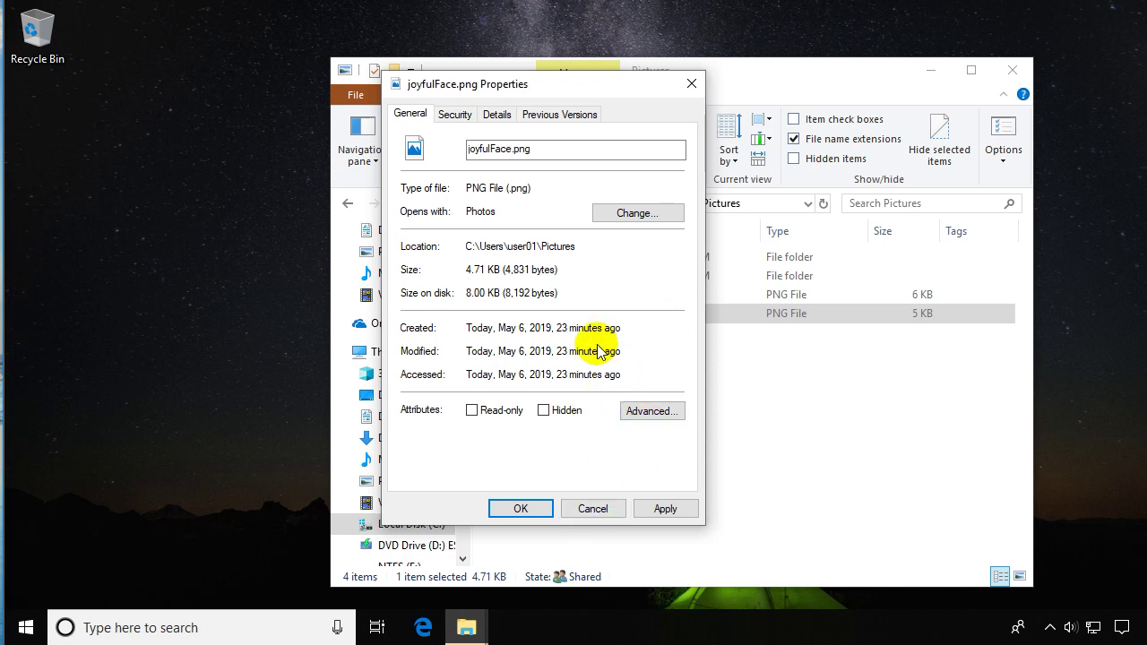
pyautogui.click(520, 507)
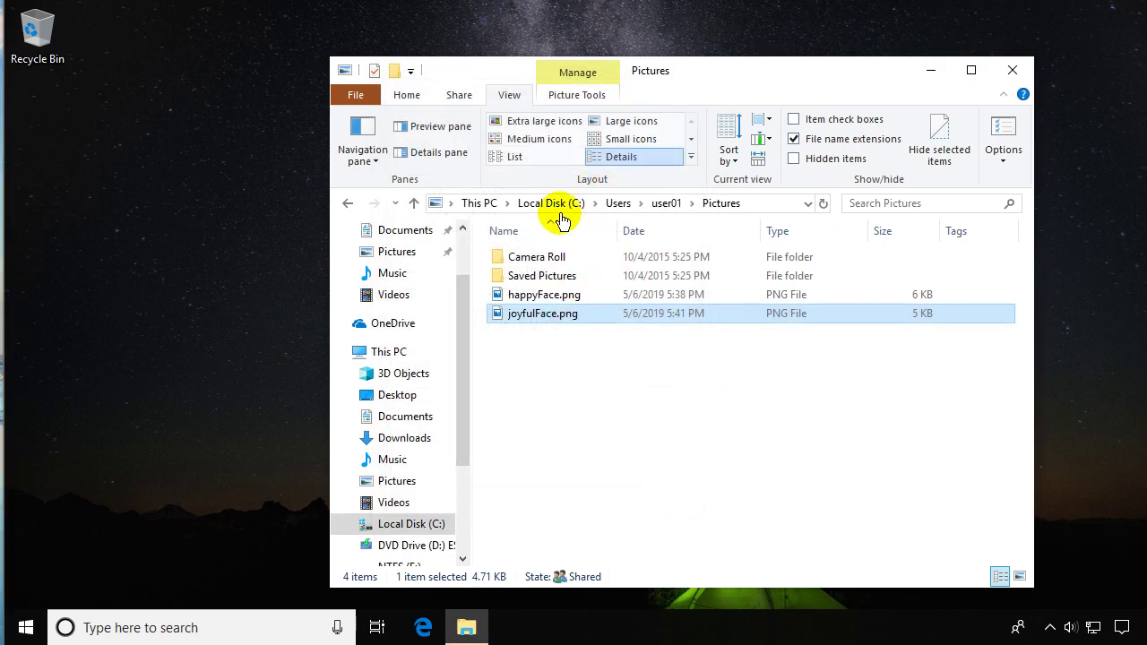
# Show the Picture Tools Manage options and clear the file selection.
pyautogui.click(578, 97)
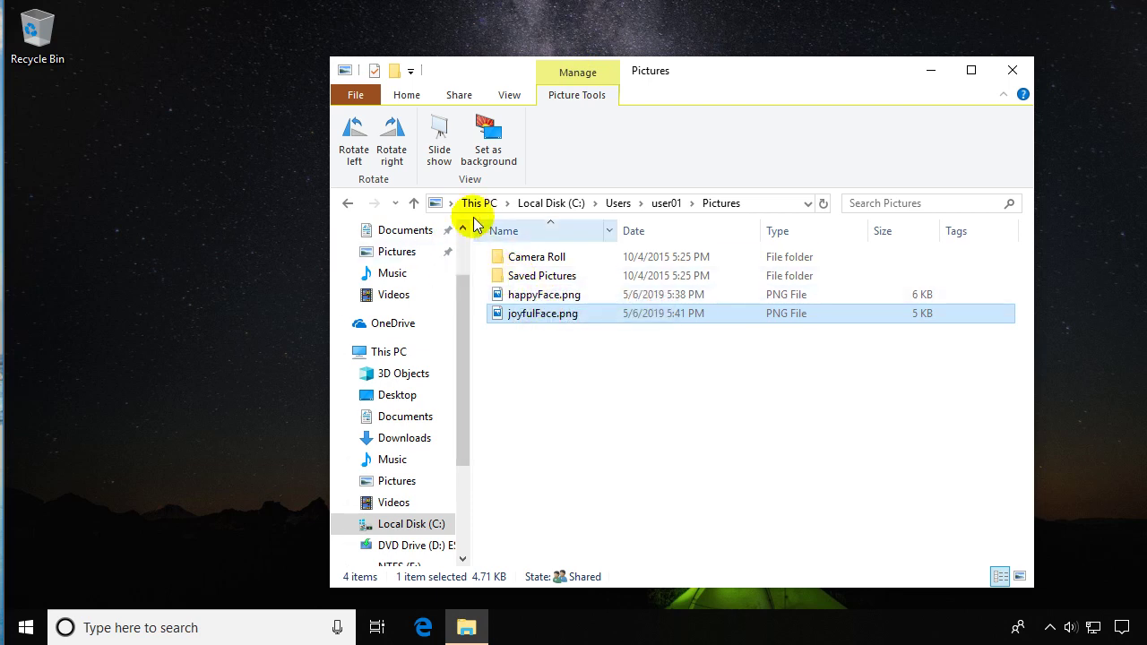
pyautogui.click(553, 349)
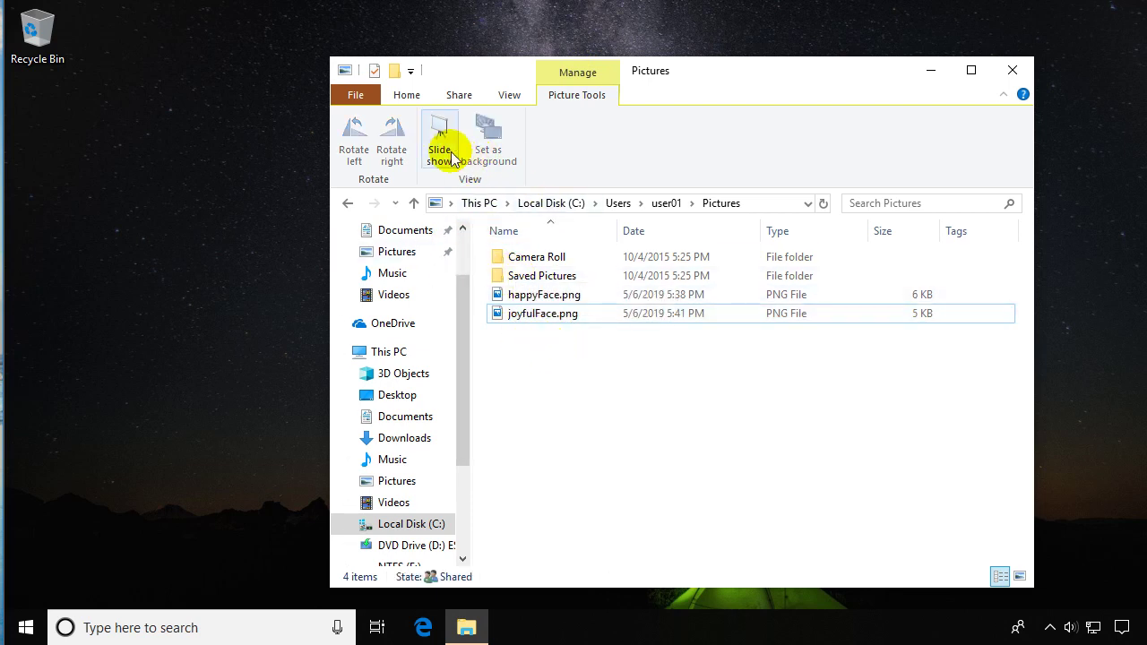